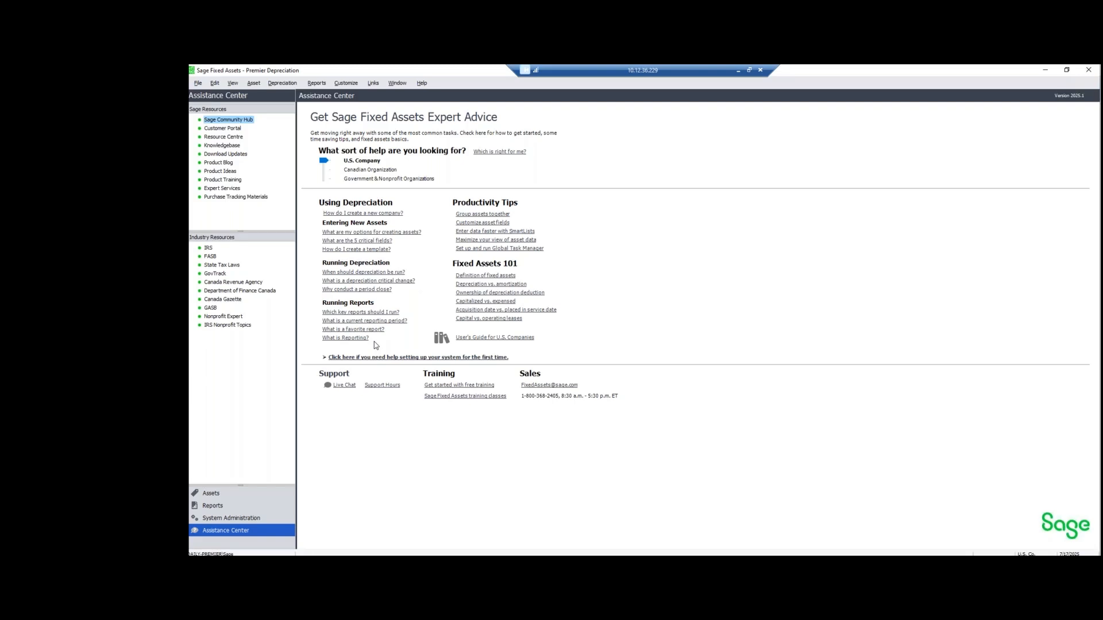
- Open the Global Task Manager and type a new batch name ending 'GTM - time Saver'
left_click(198, 84)
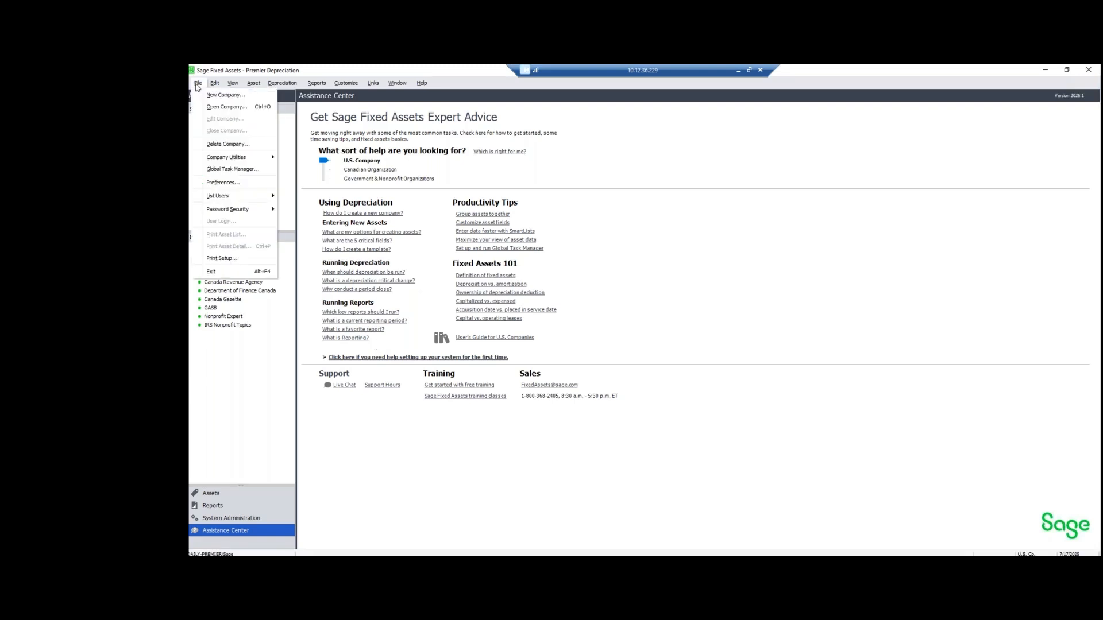
left_click(249, 170)
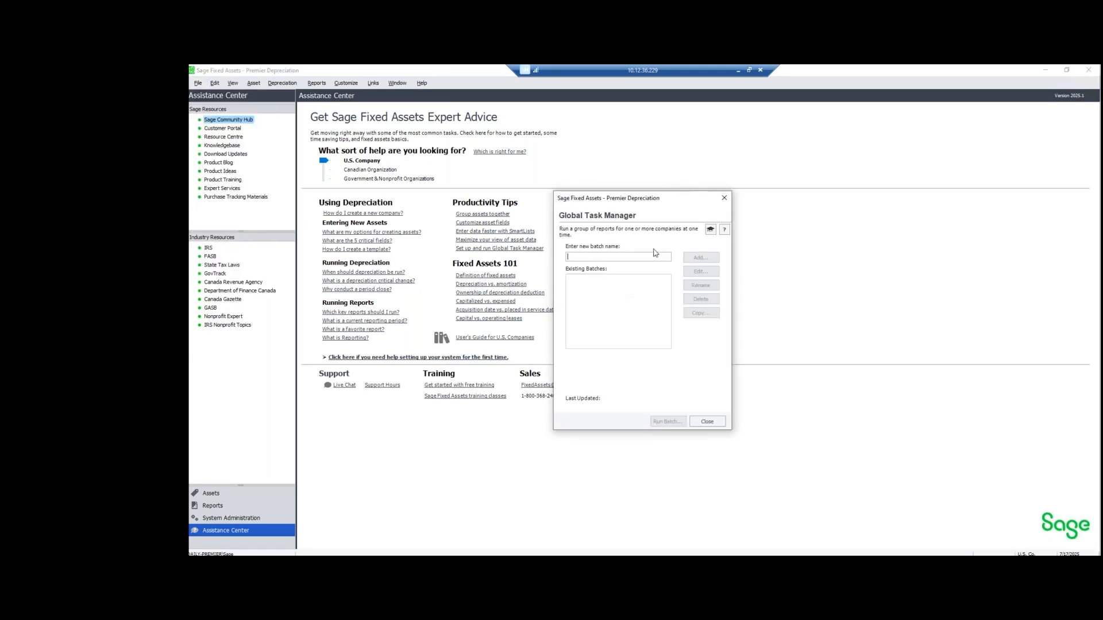
left_click_drag(657, 202, 581, 226)
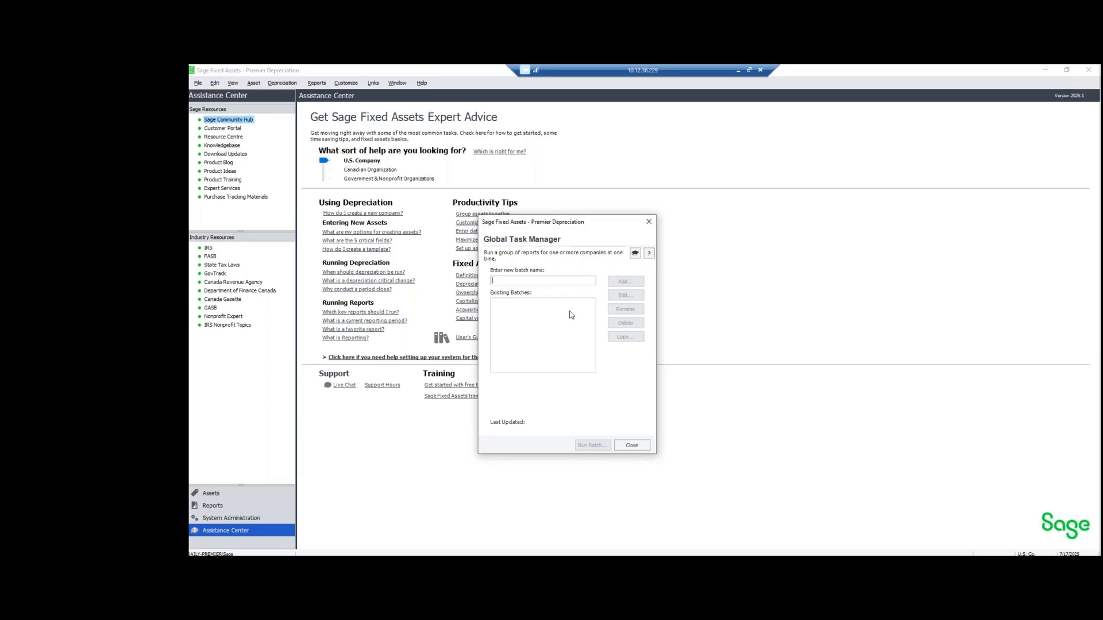
type("Angies GTM - time Saver")
- Add a batch with the description 'to run depreciation and reporting'
left_click(625, 282)
type("to run depreciaiton an")
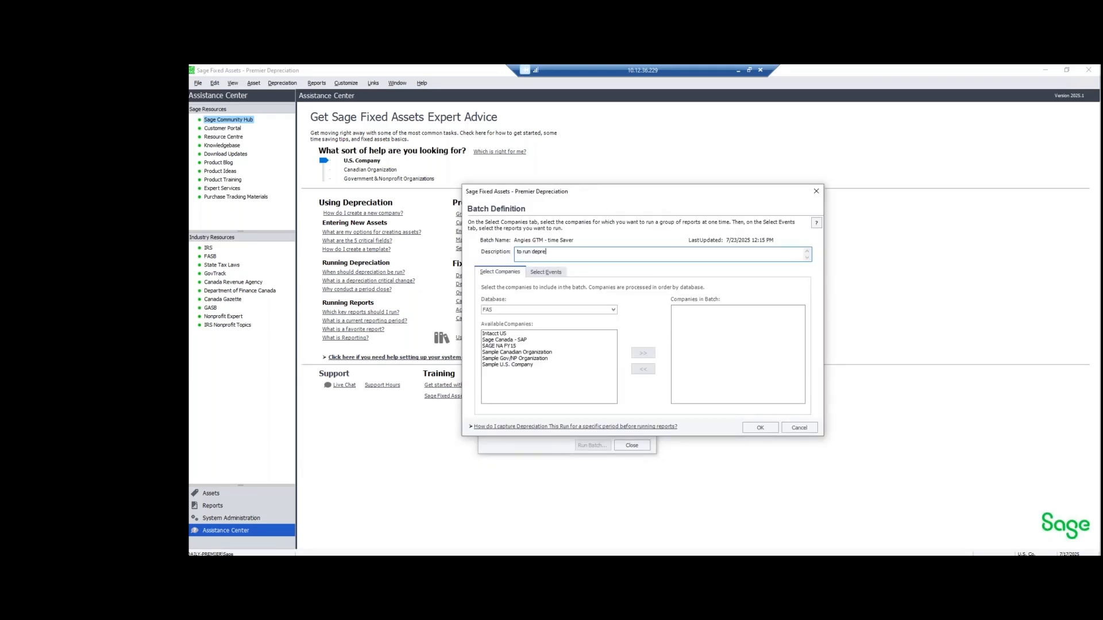
key("BackSpace")
key("BackSpace")
key("BackSpace")
key("BackSpace")
type("iation and reporting")
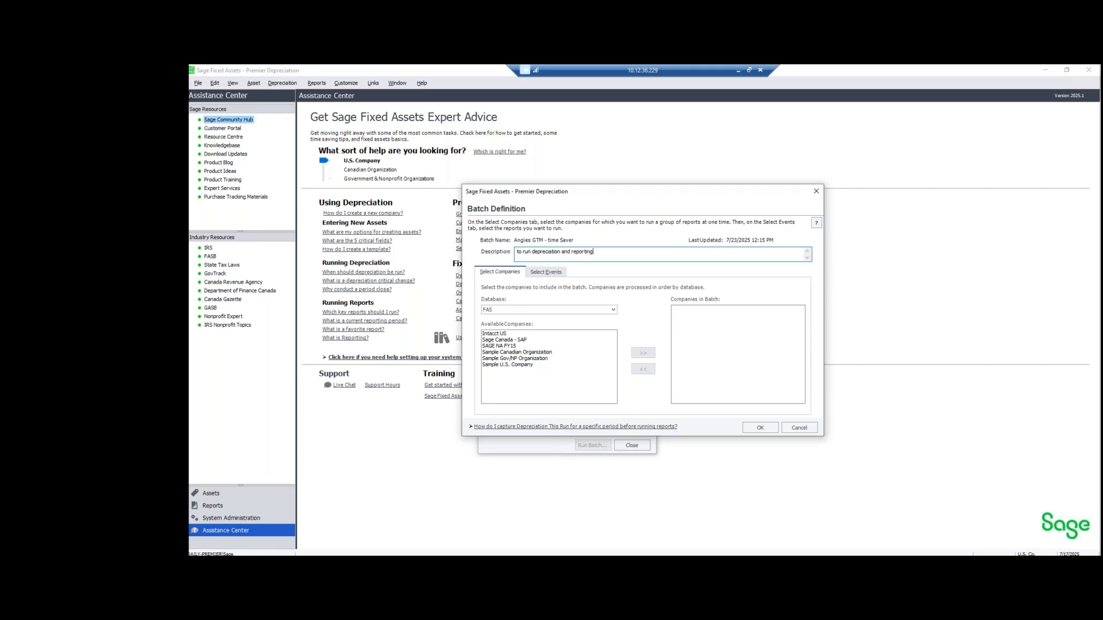
- Add only Intacct US, SAGE NA FY15 and Sample U.S. Company to the batch
left_click(524, 365)
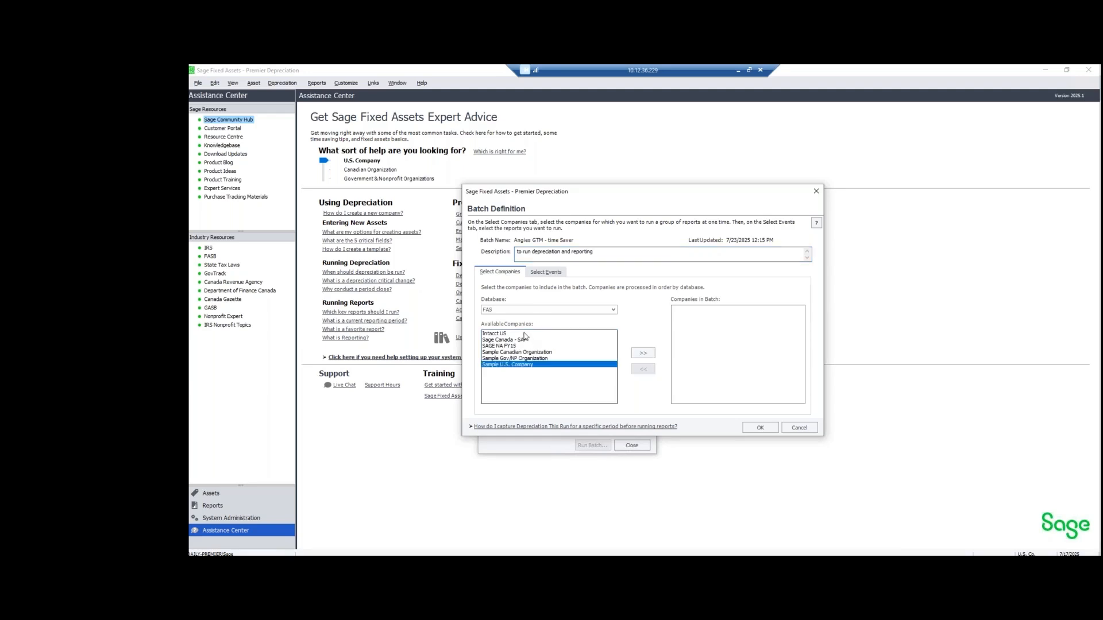
left_click(525, 334)
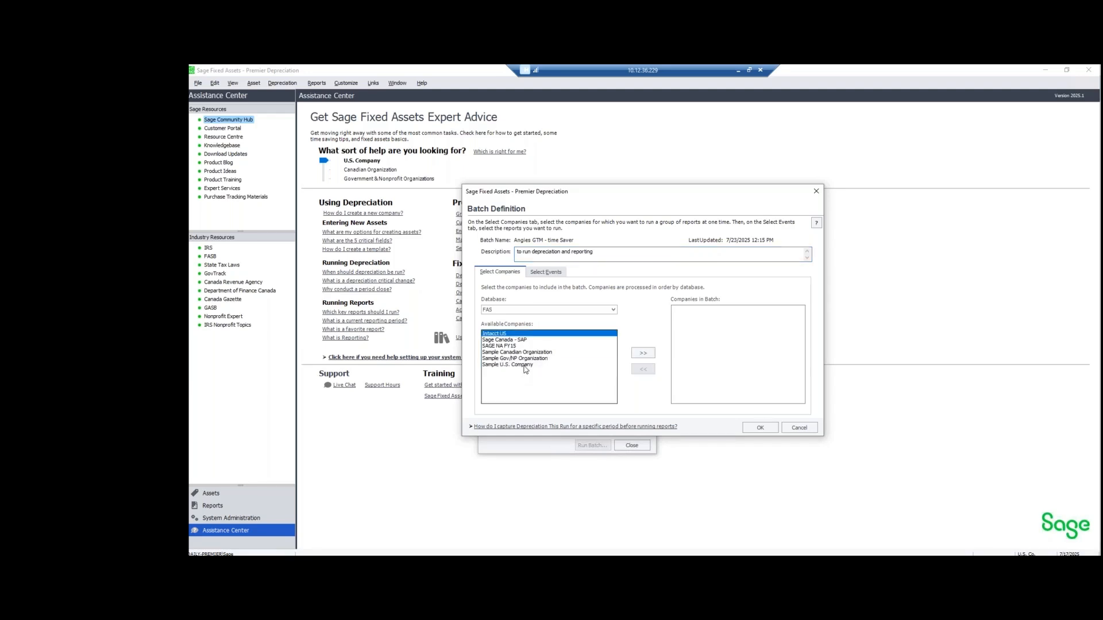
left_click(524, 365, "shift")
left_click(643, 352)
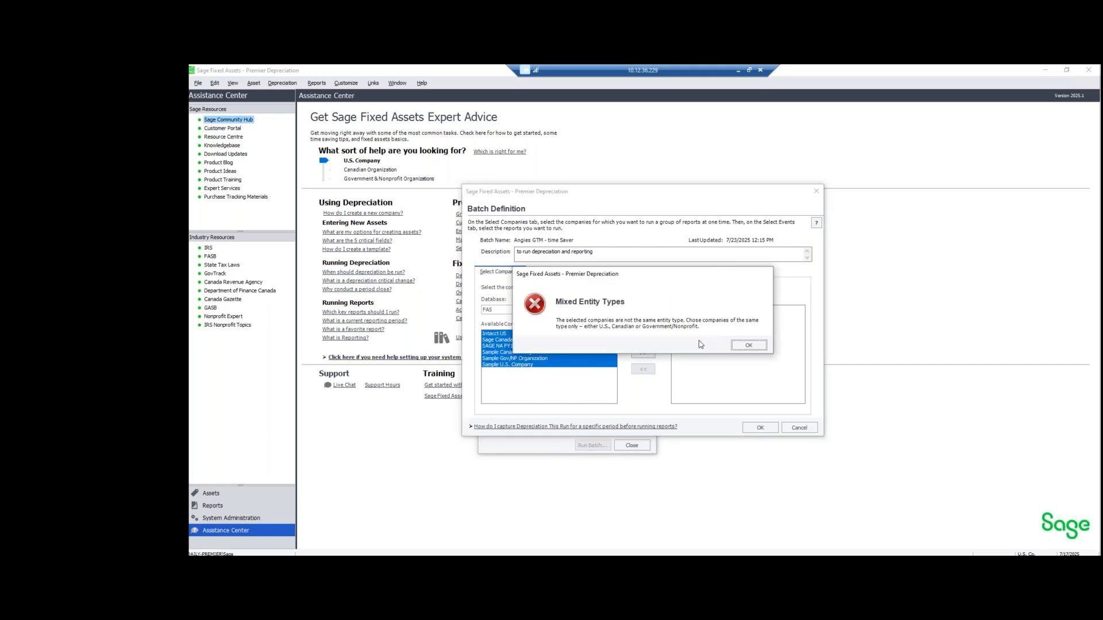
left_click(737, 344)
left_click(517, 340)
left_click(524, 365)
left_click(515, 345, "ctrl")
left_click(516, 340, "ctrl")
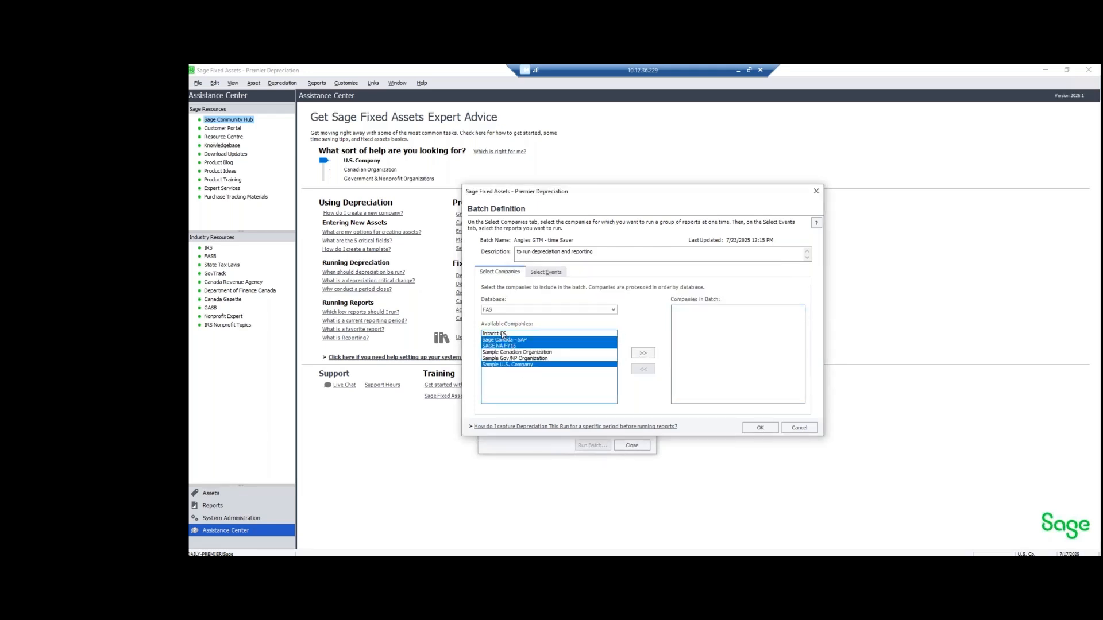
left_click(504, 333, "ctrl")
left_click(520, 340, "ctrl")
left_click(642, 354)
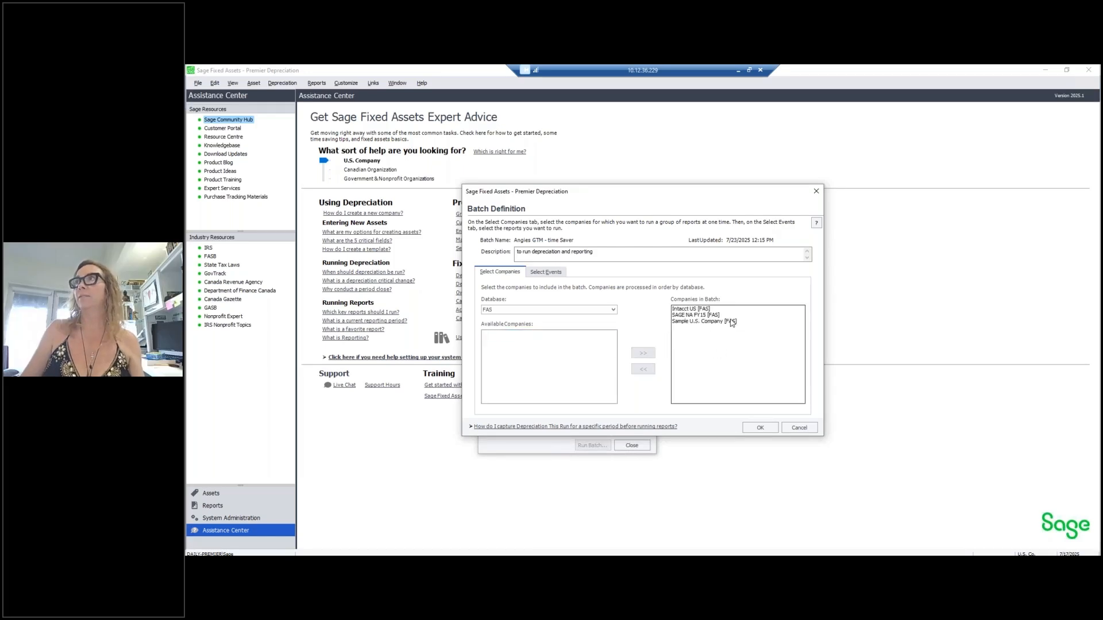
- Check the database choices and keep FAS as the batch database
left_click(534, 311)
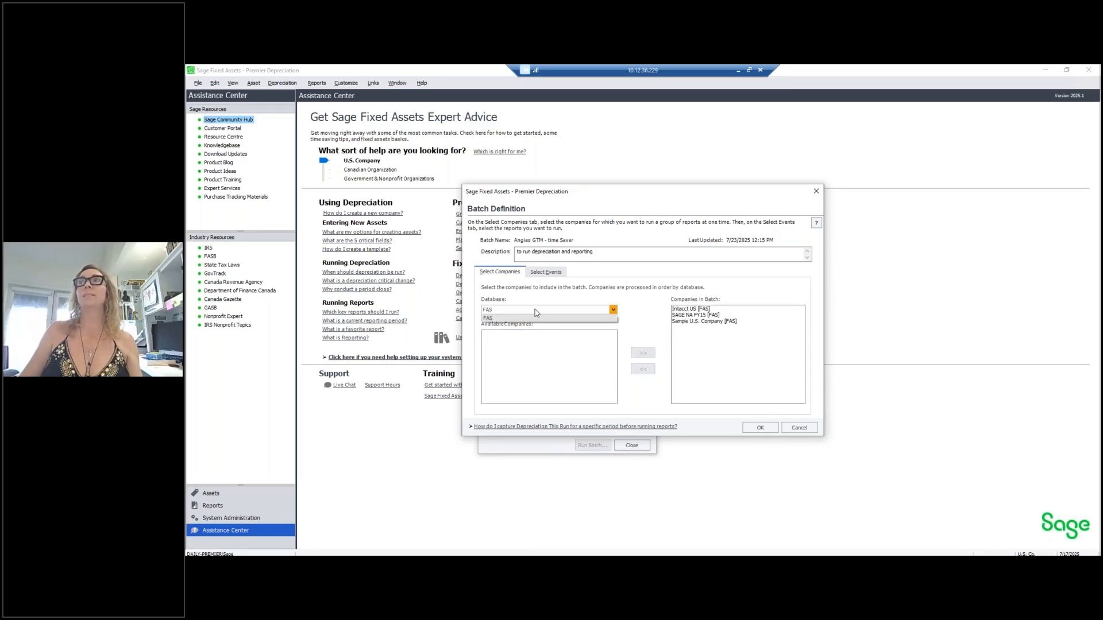
left_click(619, 309)
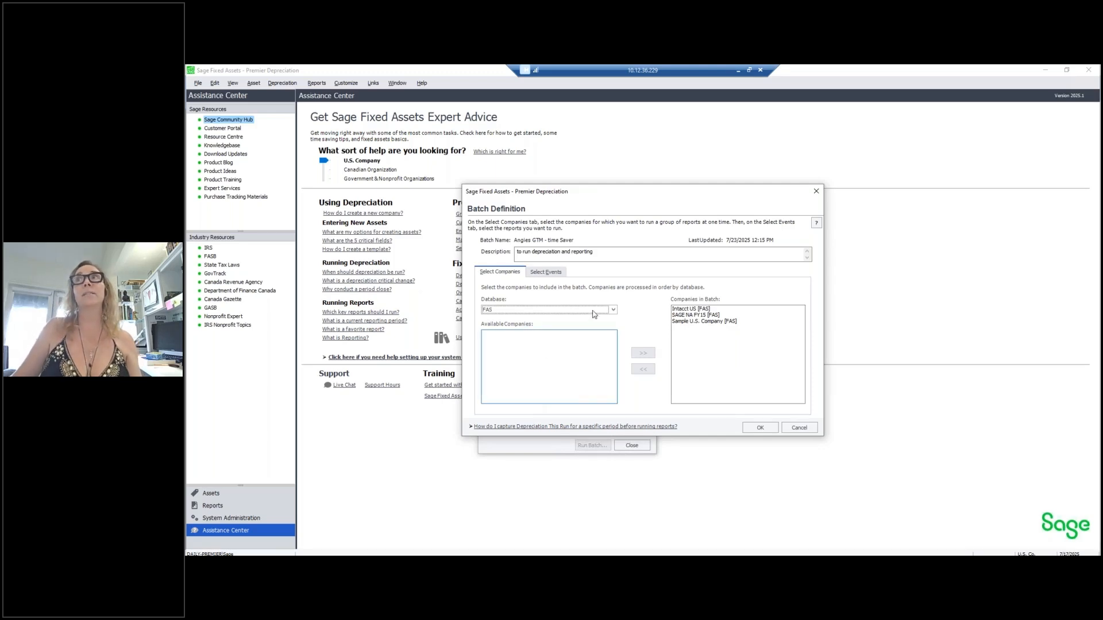
left_click(613, 310)
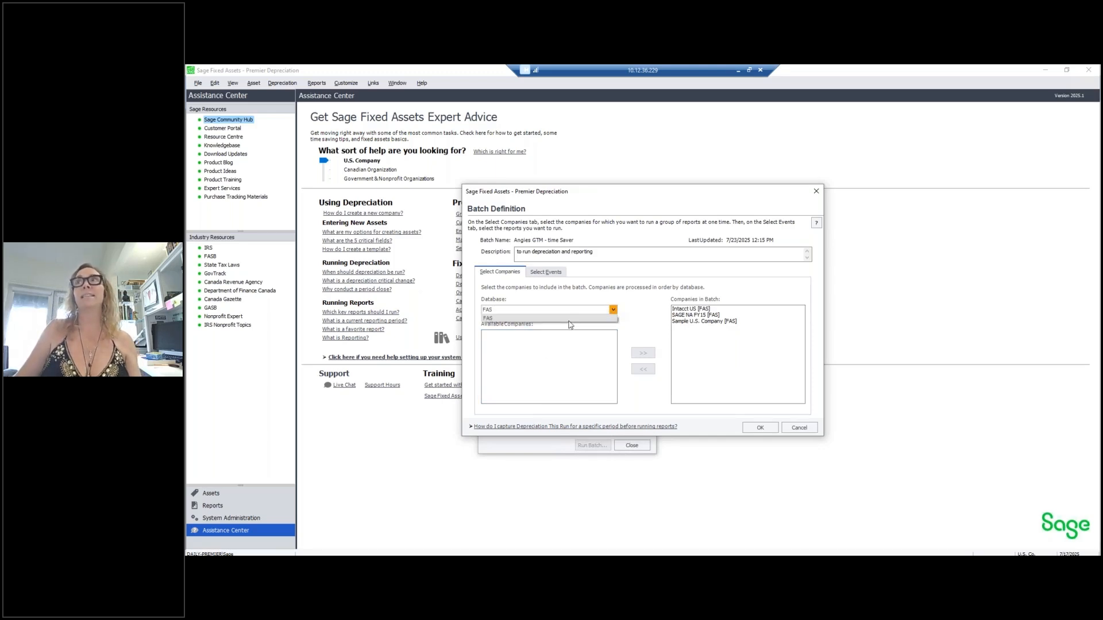
left_click(544, 352)
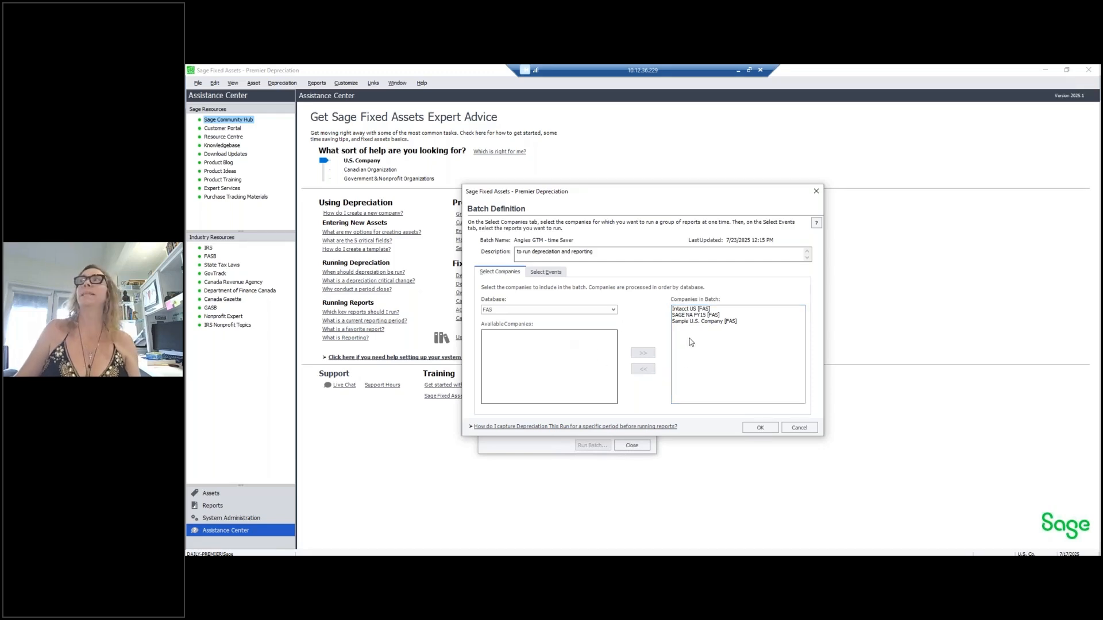
left_click(549, 268)
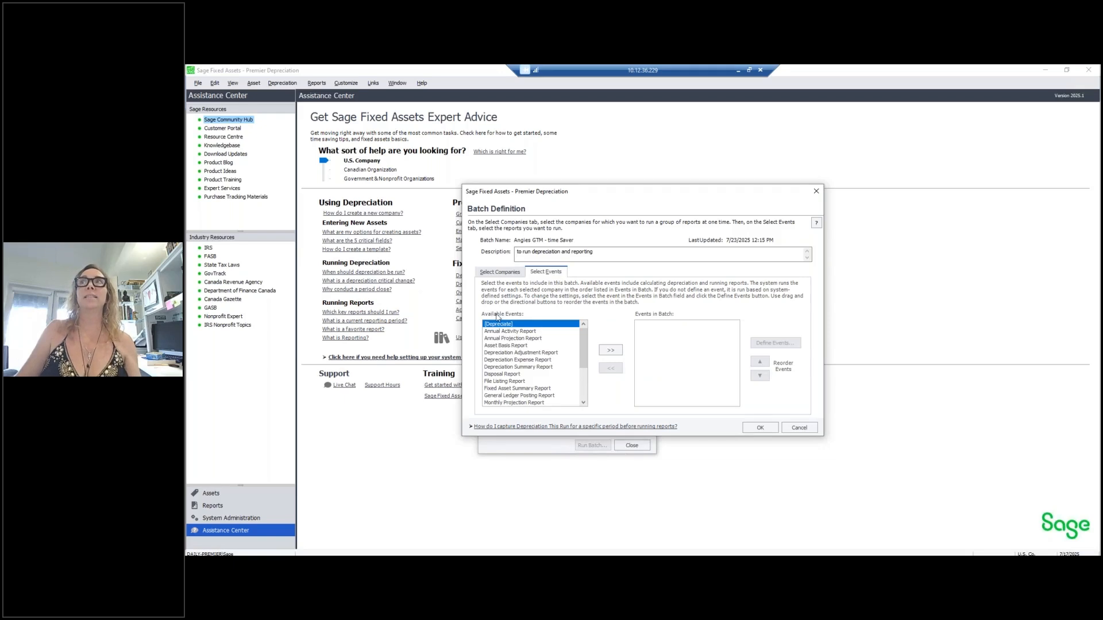
- Add the Depreciation event and the Depreciation Expense Report to the batch events
left_click(611, 350)
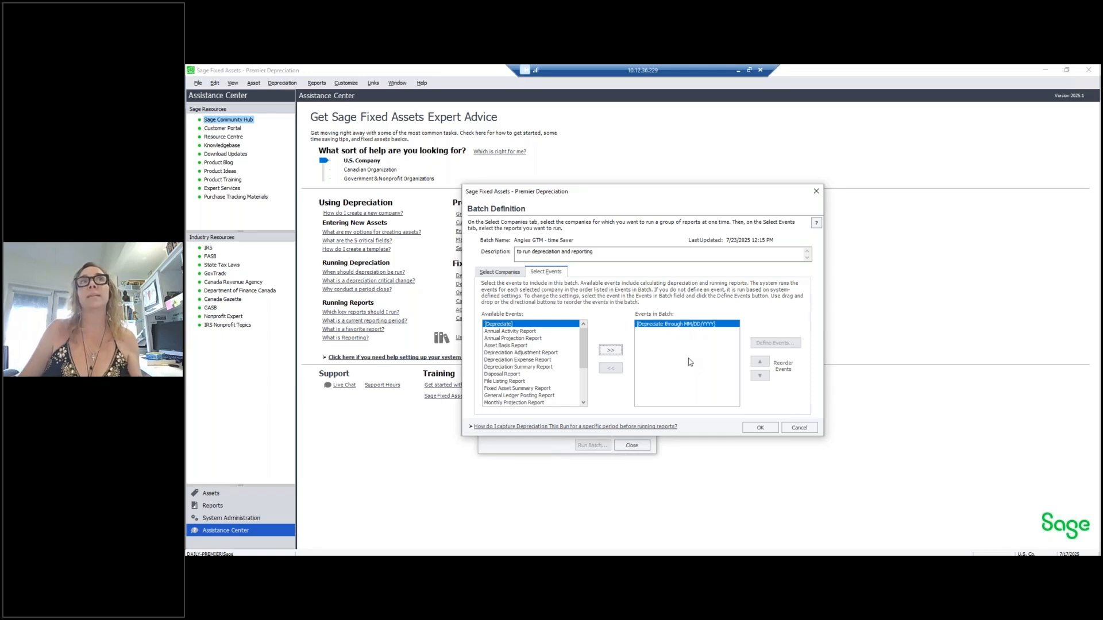
left_click_drag(584, 355, 587, 389)
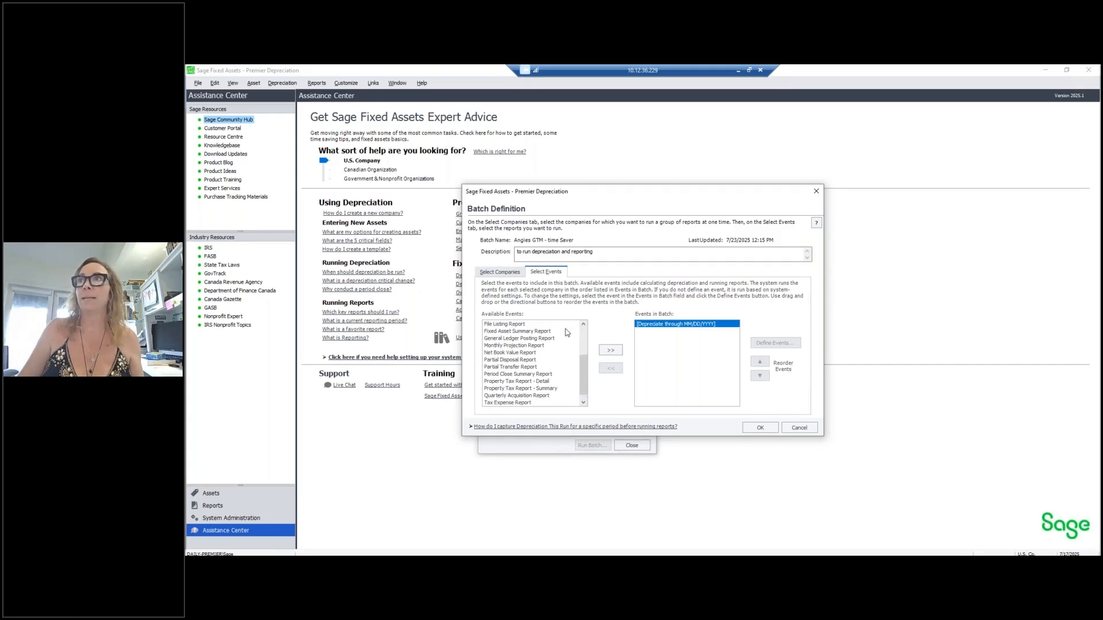
scroll(529, 348, "up", 2)
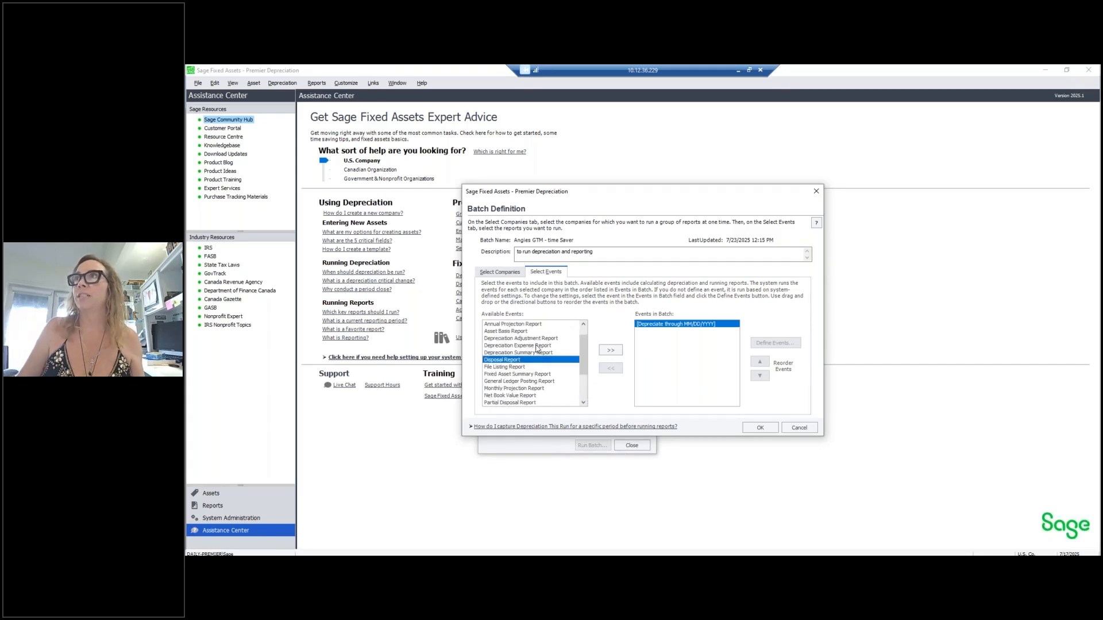
left_click(531, 346)
left_click(610, 349)
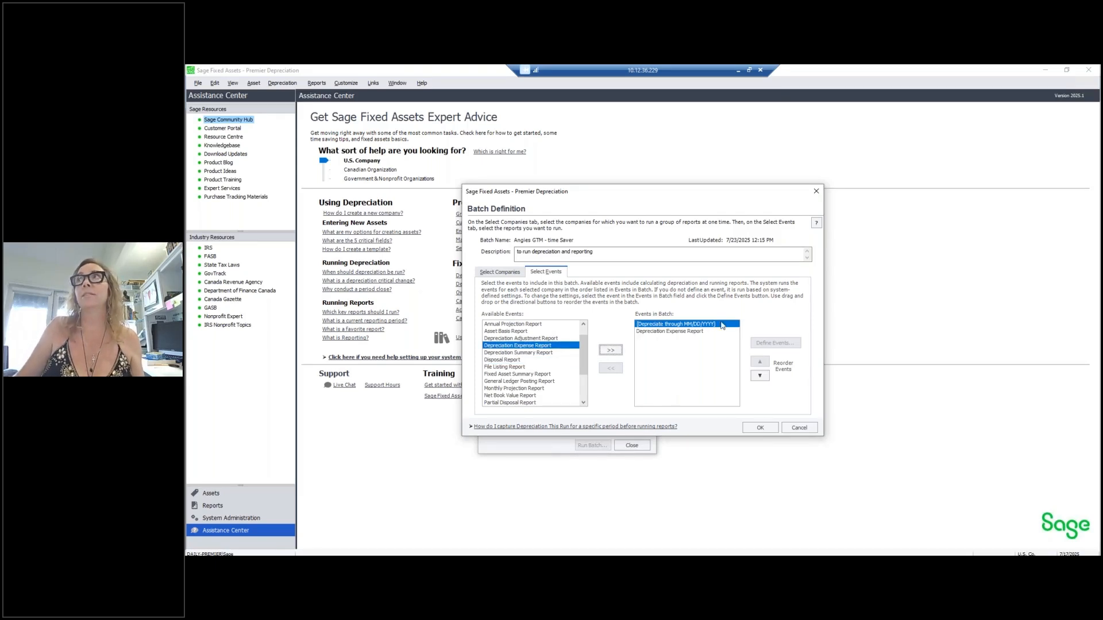
- Add the General Ledger Posting, Disposal and Fixed Asset Summary reports to the batch
left_click(658, 332)
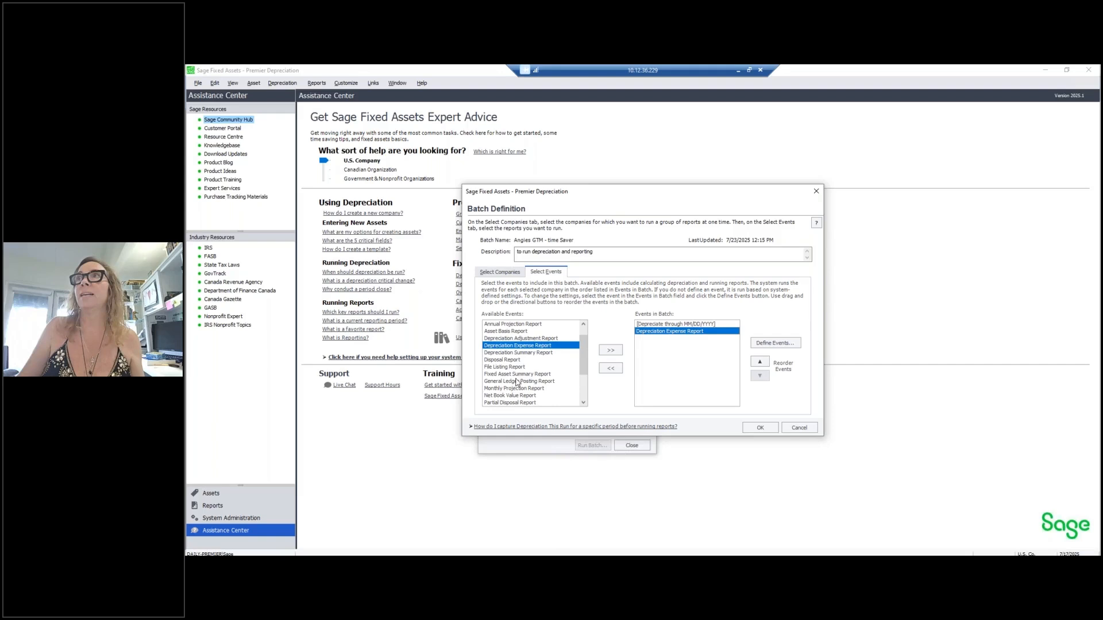
left_click(537, 380)
left_click(610, 350)
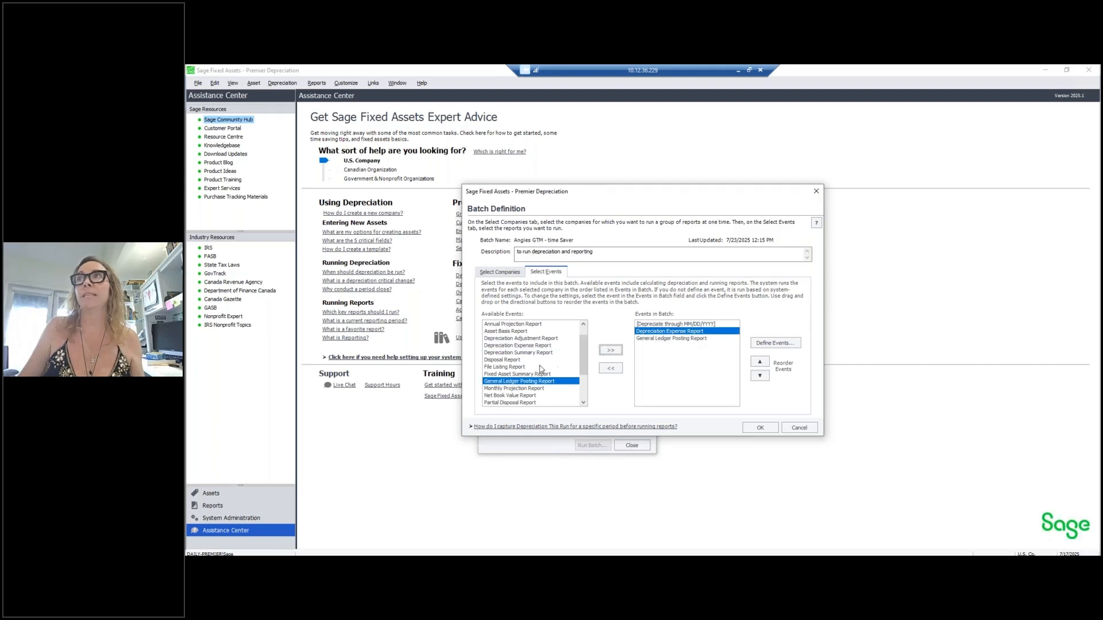
left_click(521, 361)
left_click(609, 352)
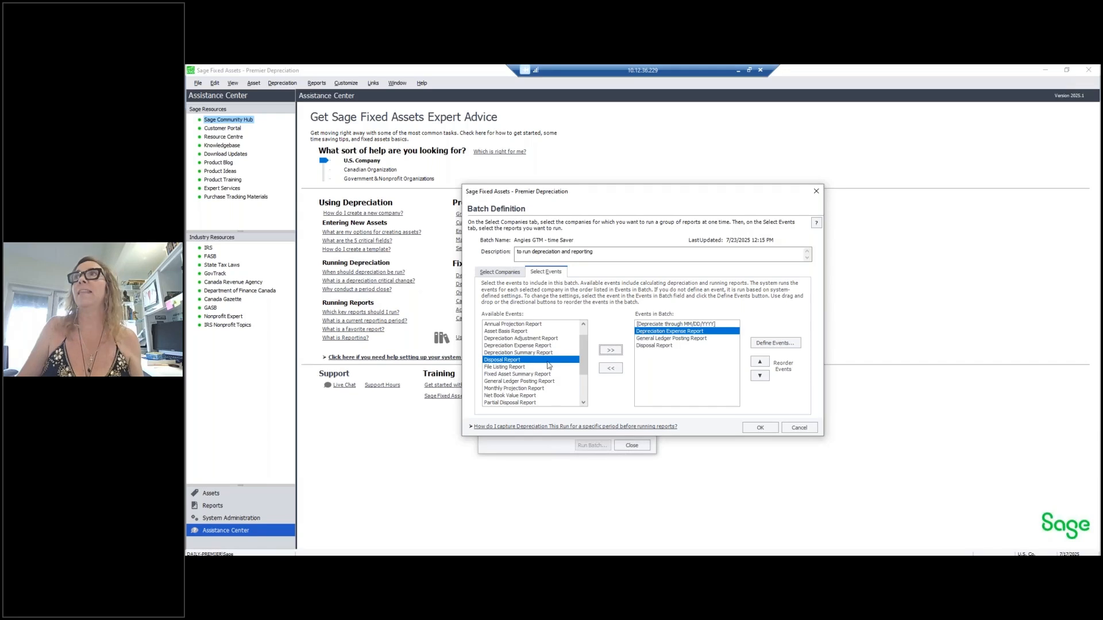
left_click_drag(584, 355, 586, 381)
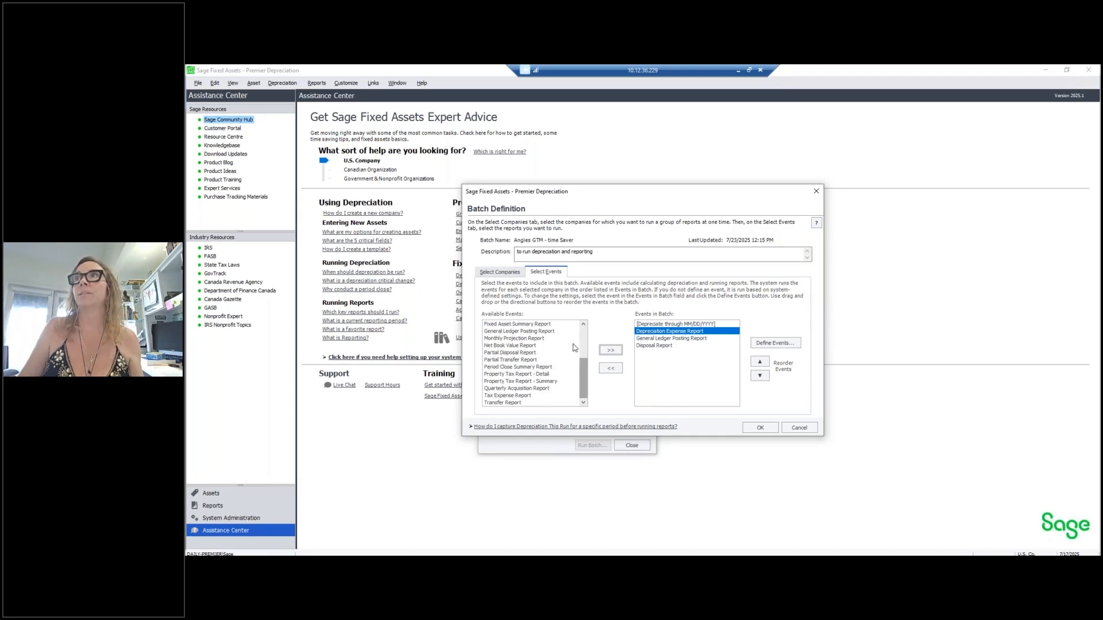
left_click(555, 326)
left_click(611, 350)
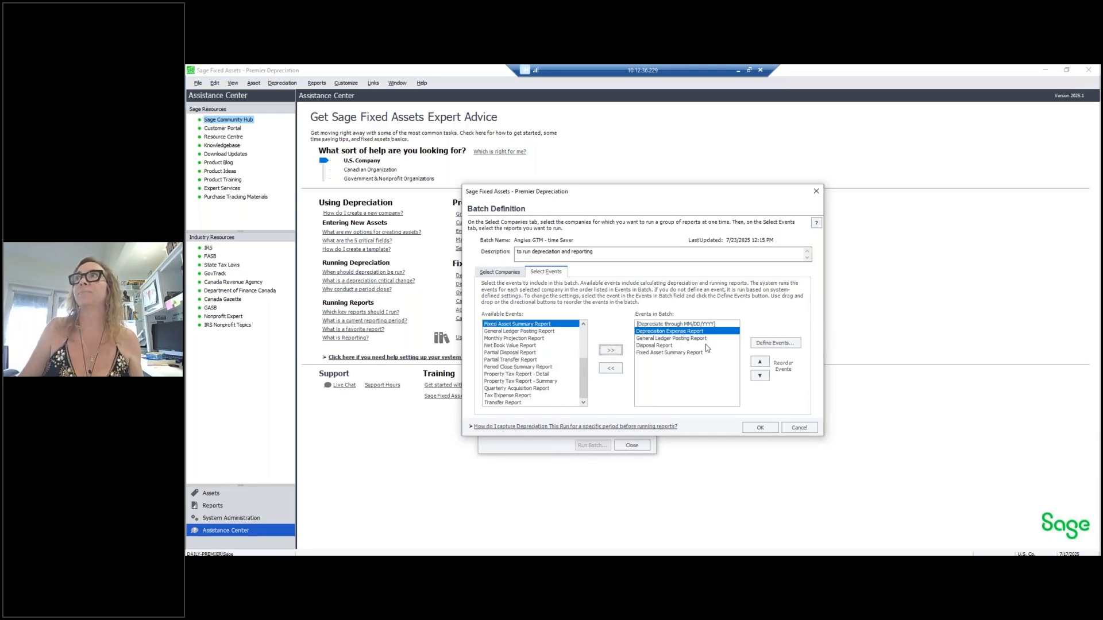
left_click(710, 325)
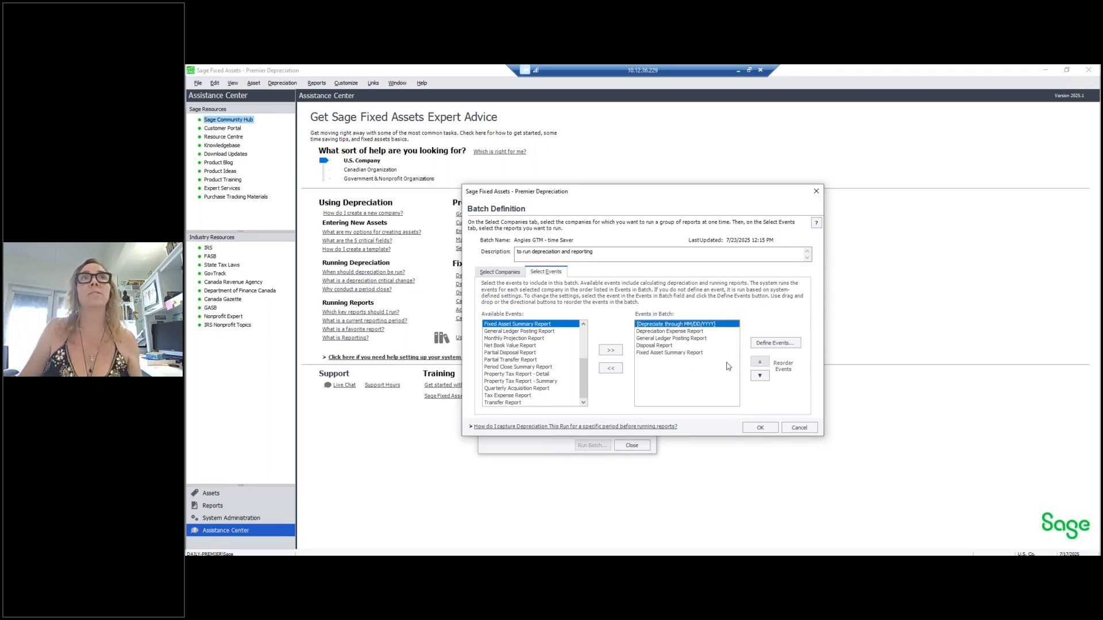
- Make the depreciation event include Internal, State, AMT and ACE books through 07/31/2025
left_click(789, 343)
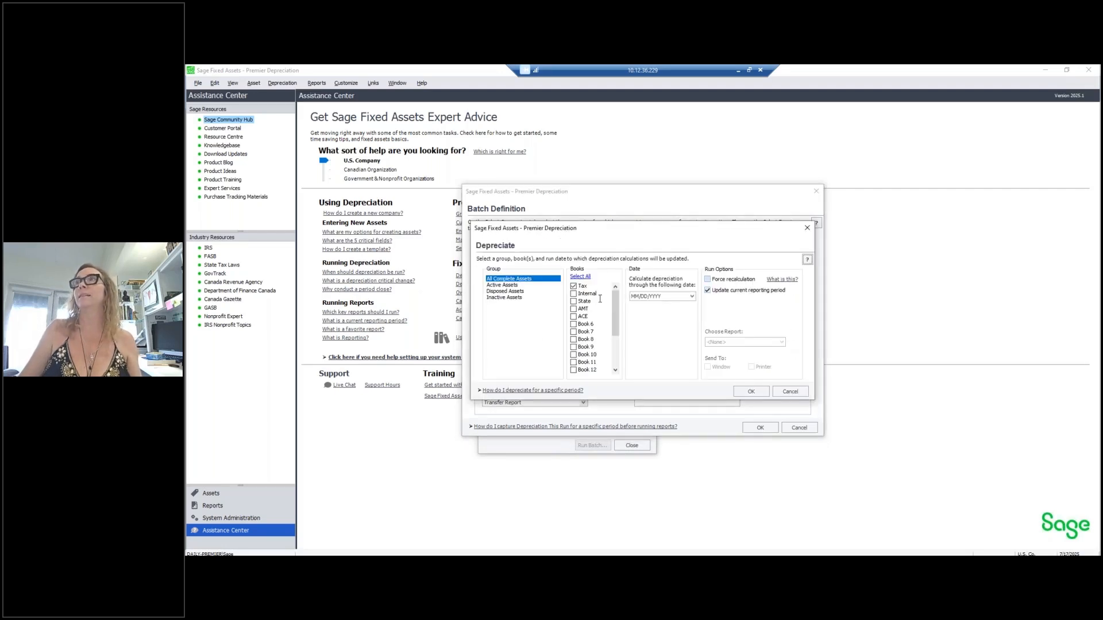
left_click(576, 293)
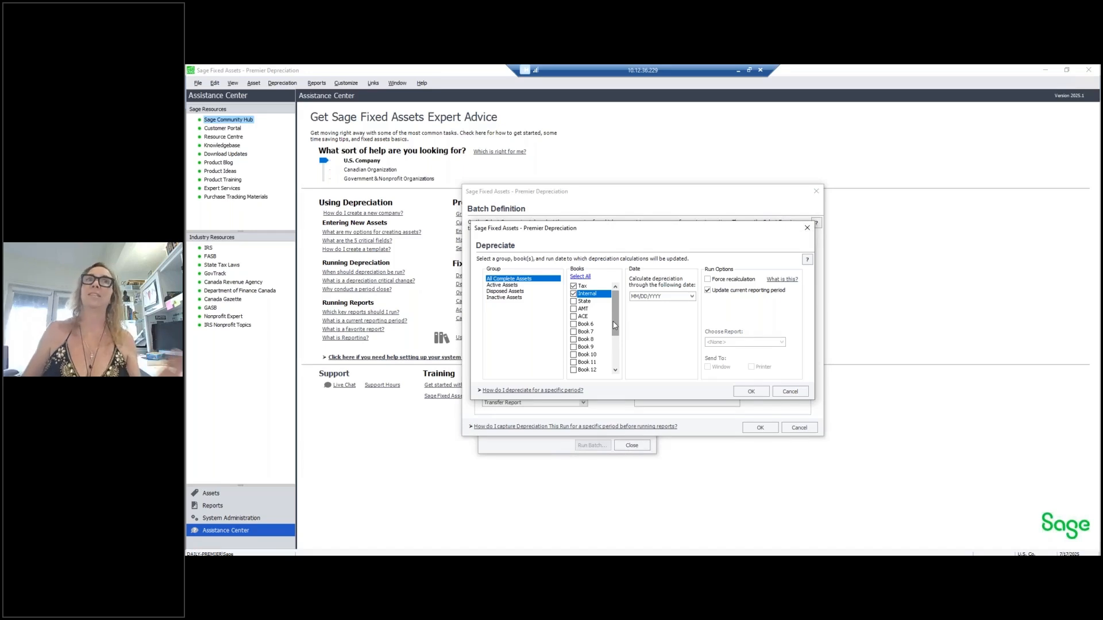
left_click(583, 301)
left_click(583, 308)
left_click(583, 316)
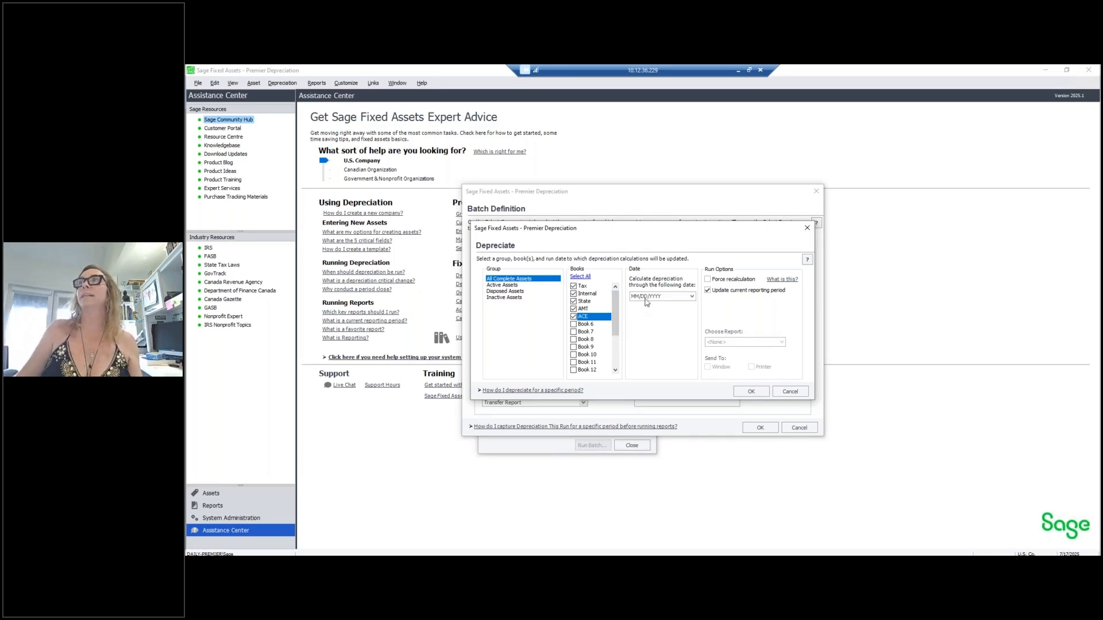
left_click(692, 296)
left_click(690, 383)
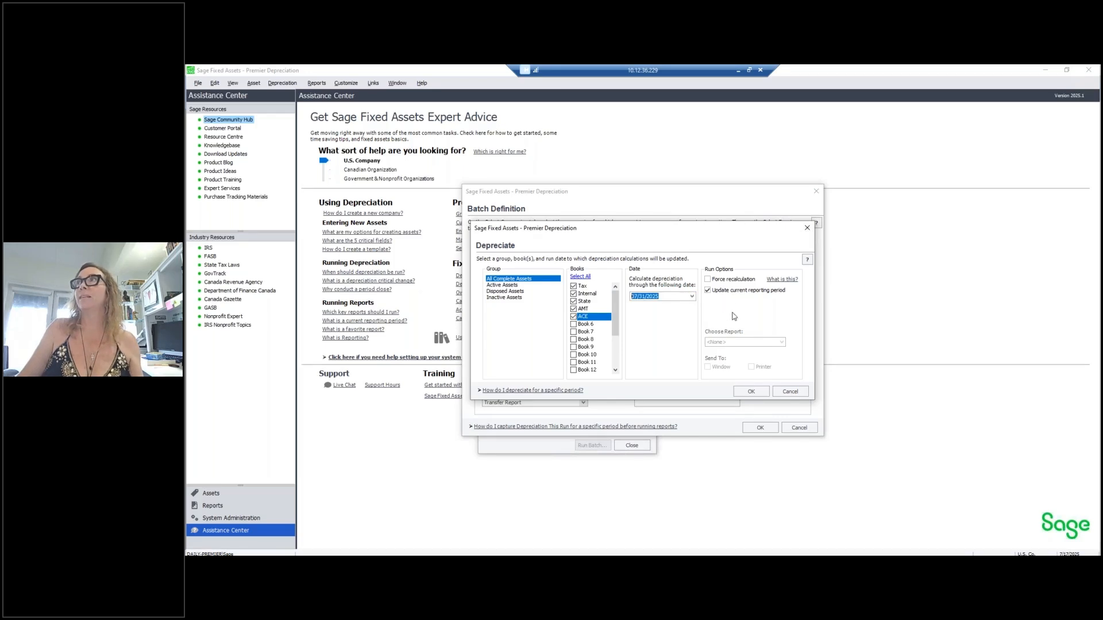
left_click(752, 392)
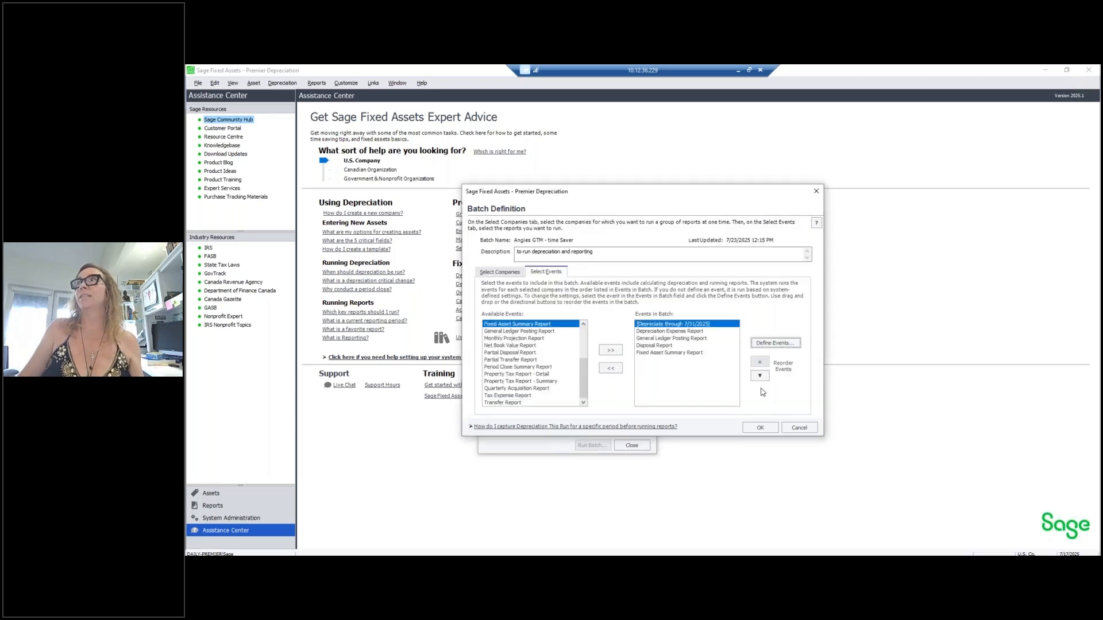
- Define the Depreciation Expense Report with its asset group and the subtotals-and-totals option
left_click(701, 332)
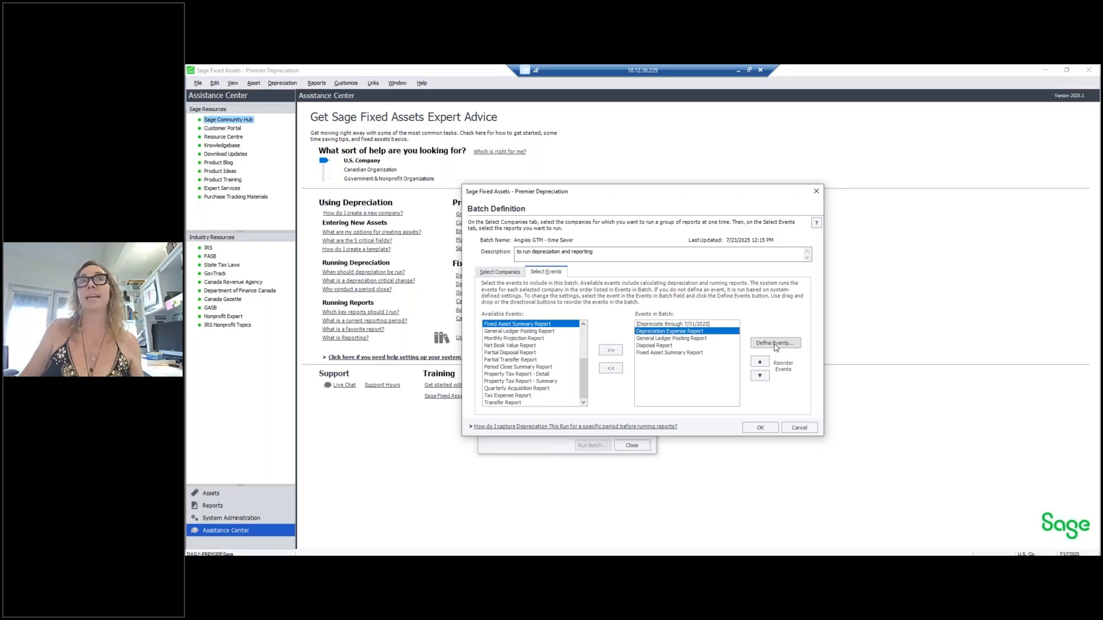
left_click(795, 342)
left_click(509, 298)
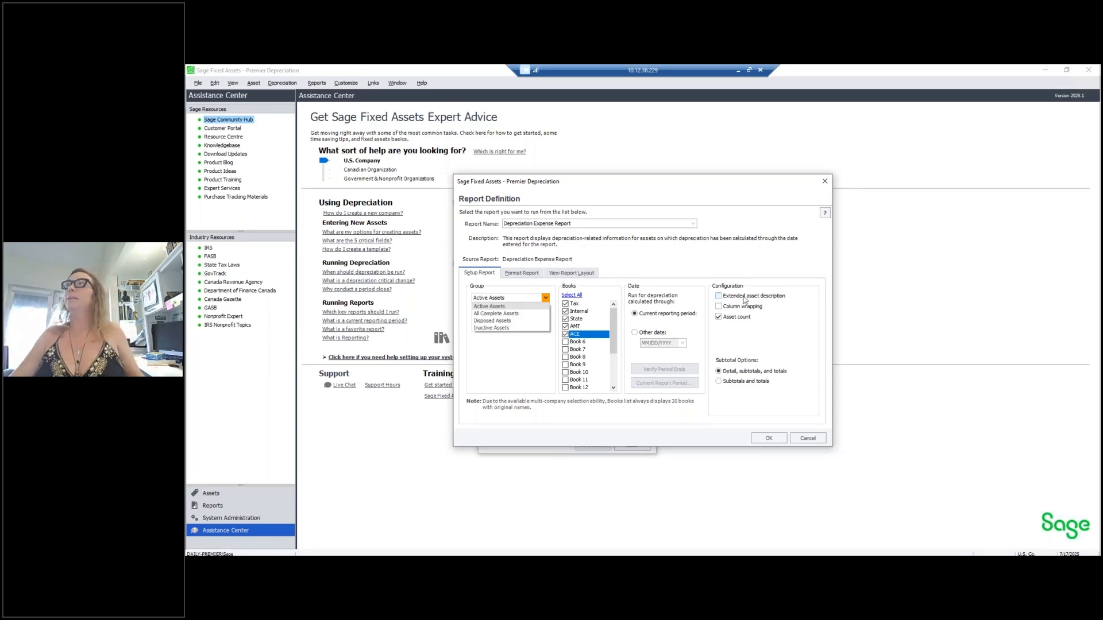
left_click(736, 382)
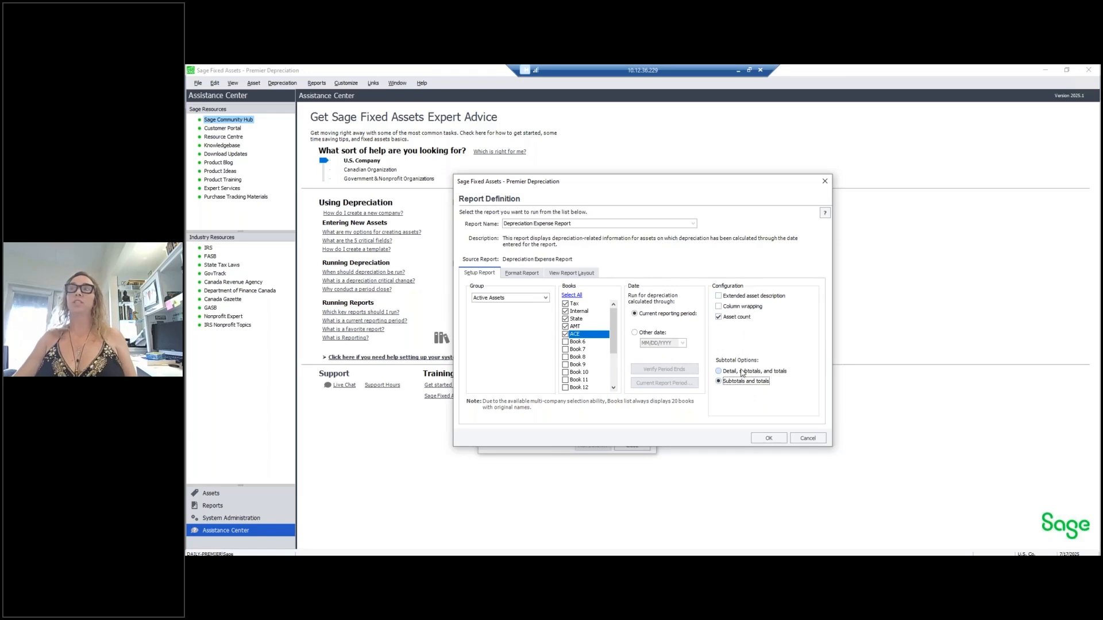
left_click(522, 273)
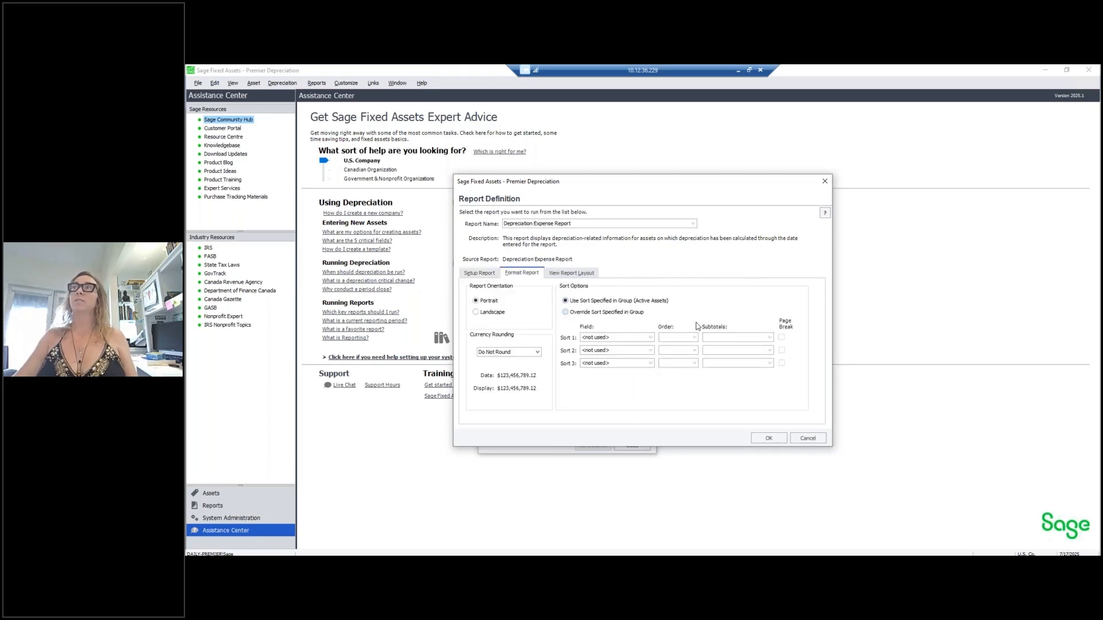
left_click(479, 273)
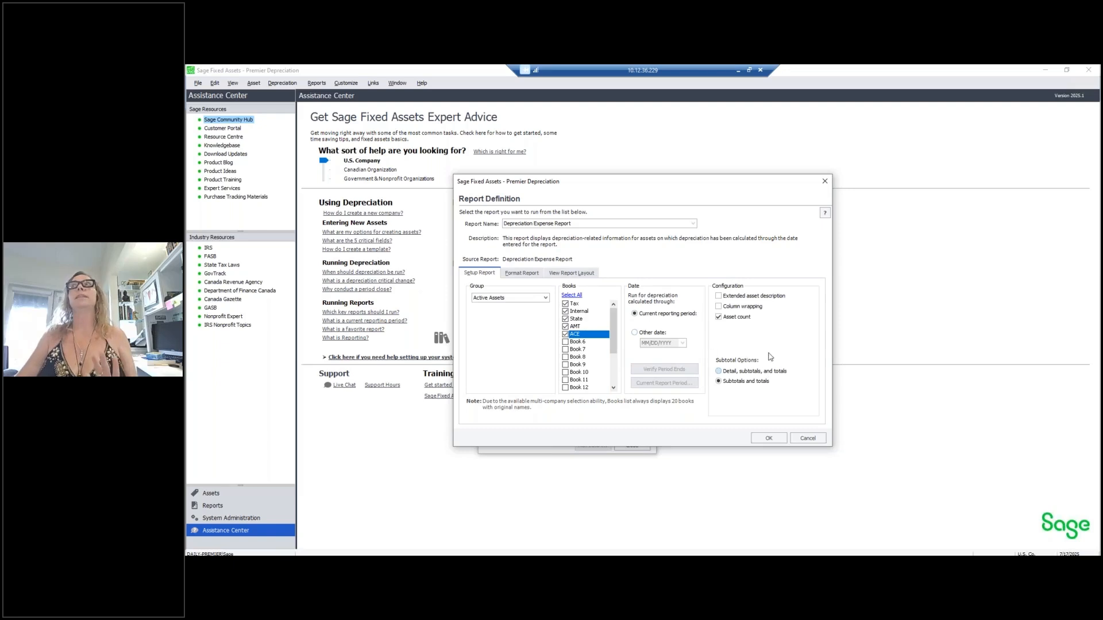
left_click(769, 438)
- Give the General Ledger Posting Report journal number 'July 2025 Run' and adjust its books
double_click(668, 339)
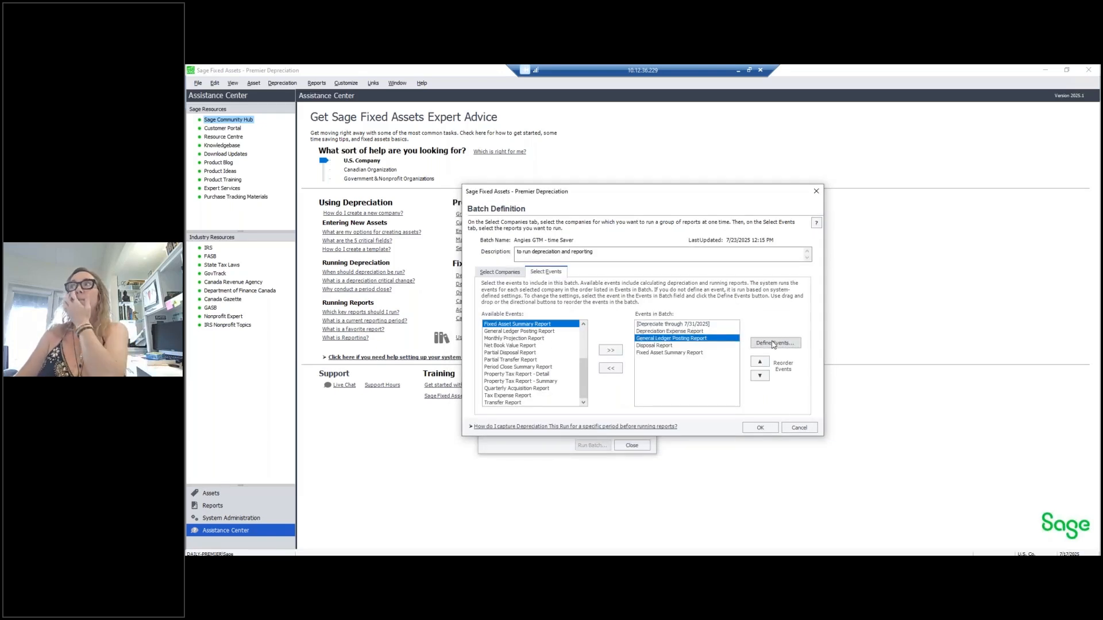
left_click(725, 306)
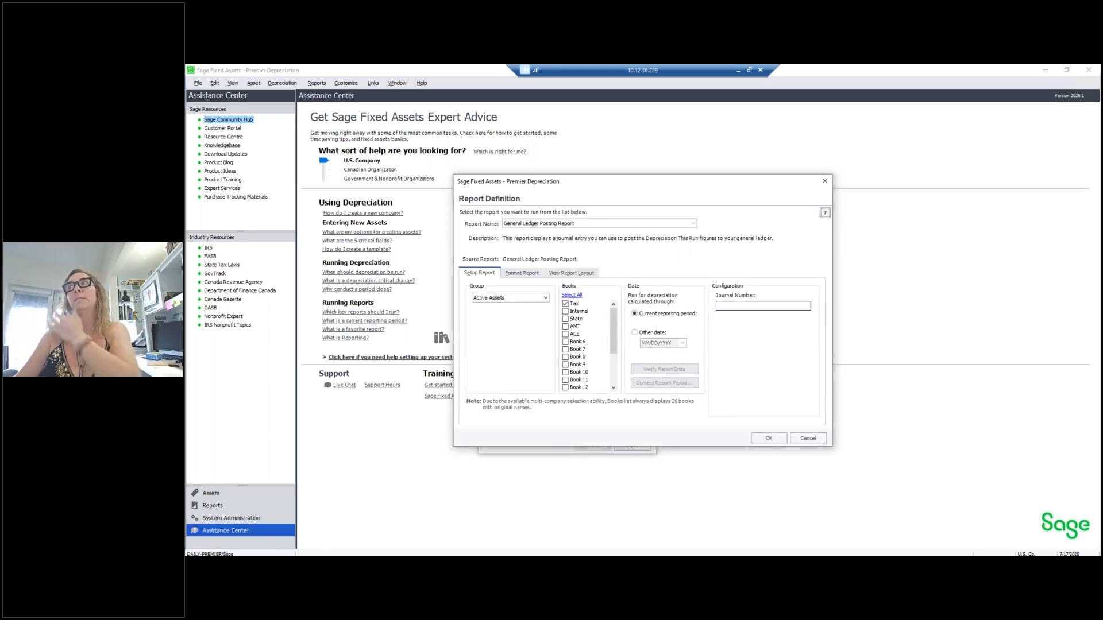
type("July")
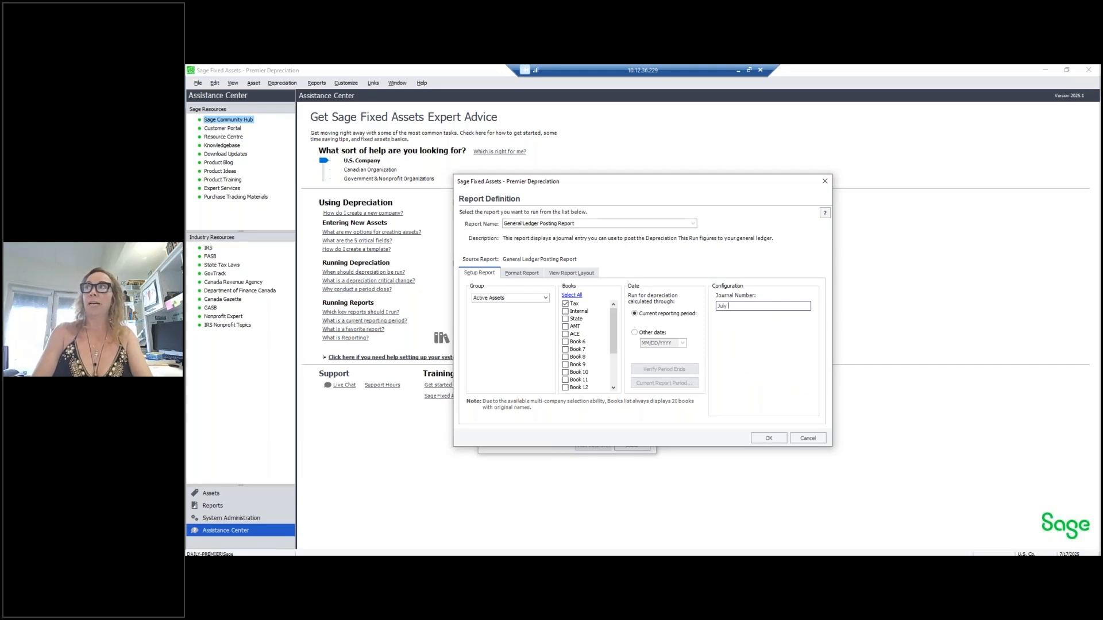
type(" 2025 Run")
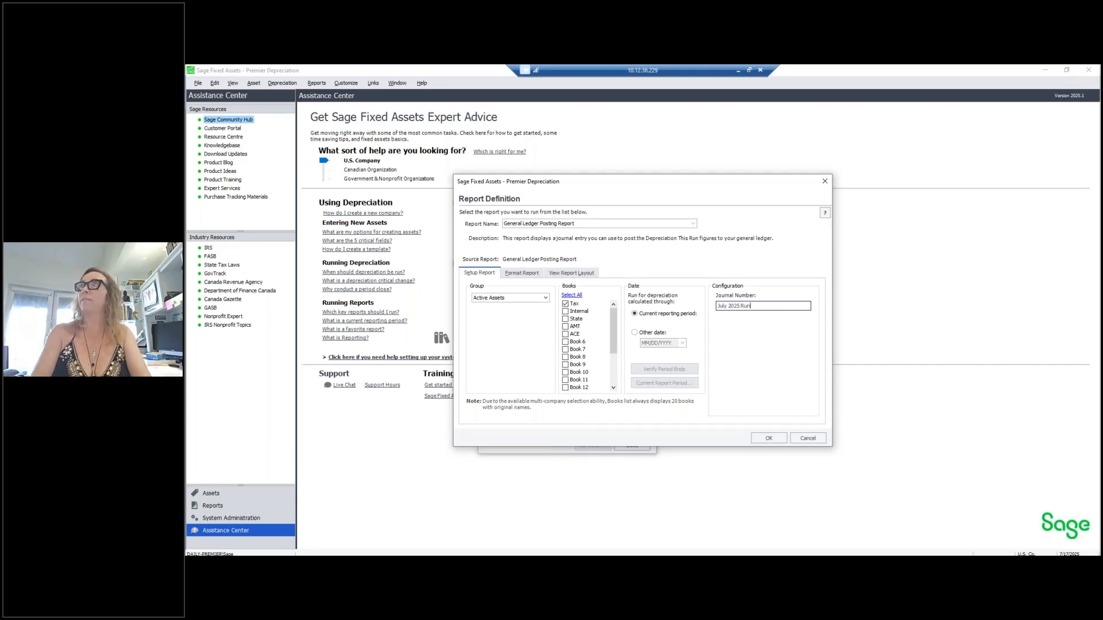
left_click(577, 312)
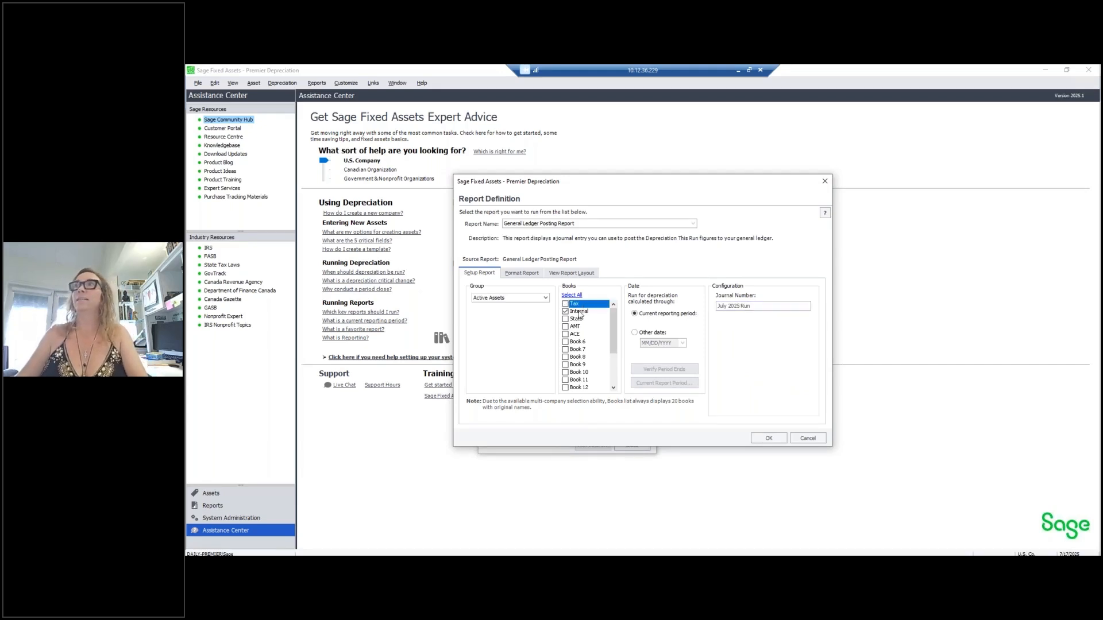
left_click(770, 439)
- Define and confirm the Disposal and Fixed Asset Summary report settings
left_click(669, 346)
left_click(775, 343)
left_click(673, 319)
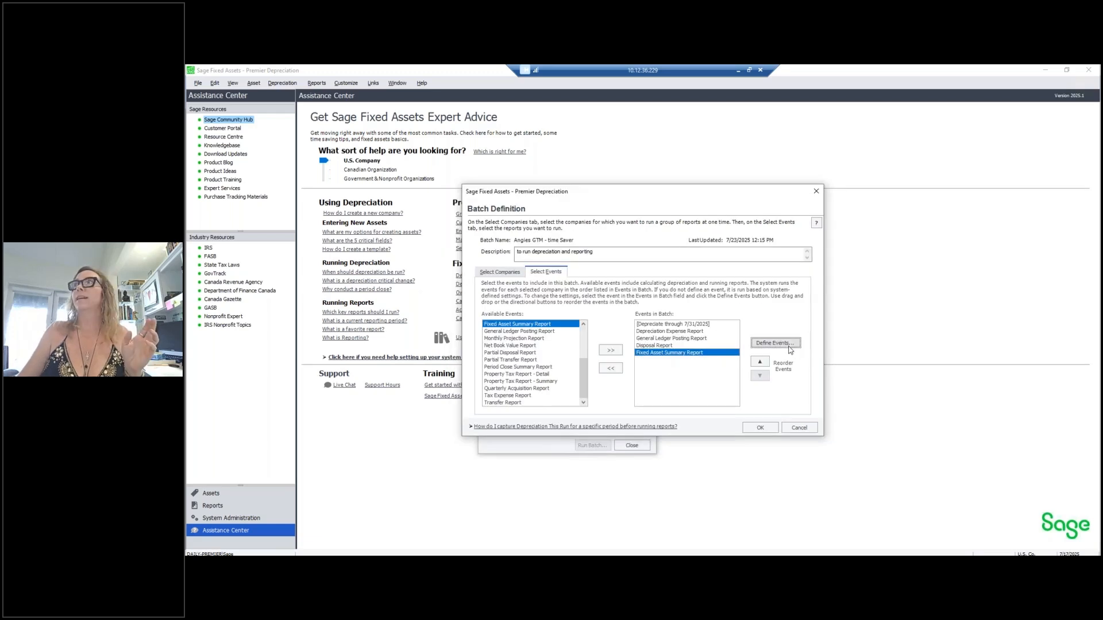
left_click(779, 346)
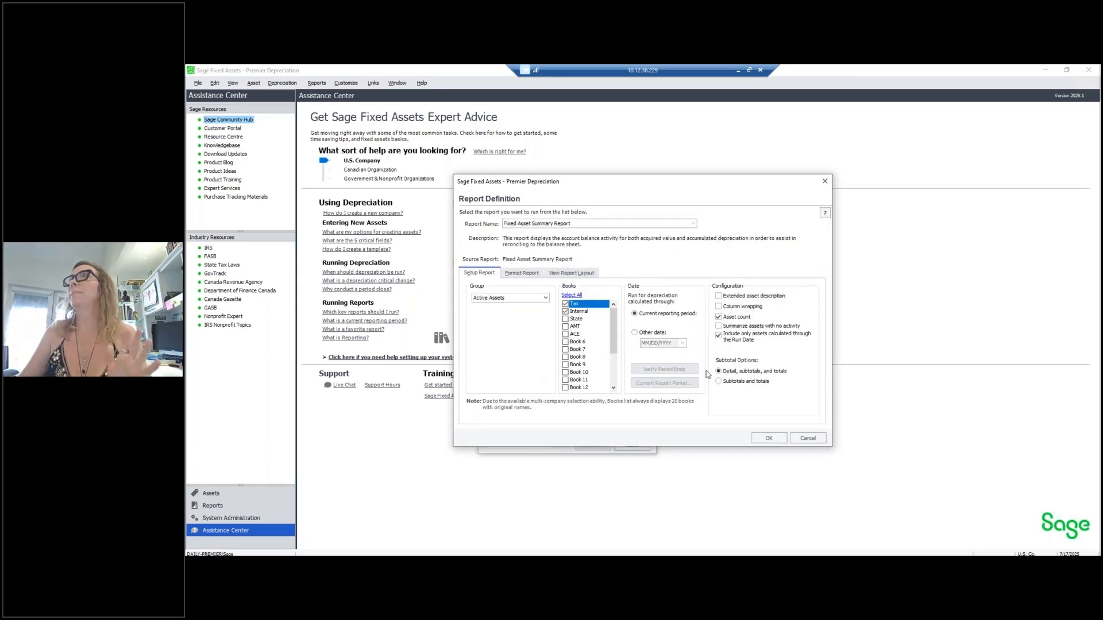
left_click(772, 439)
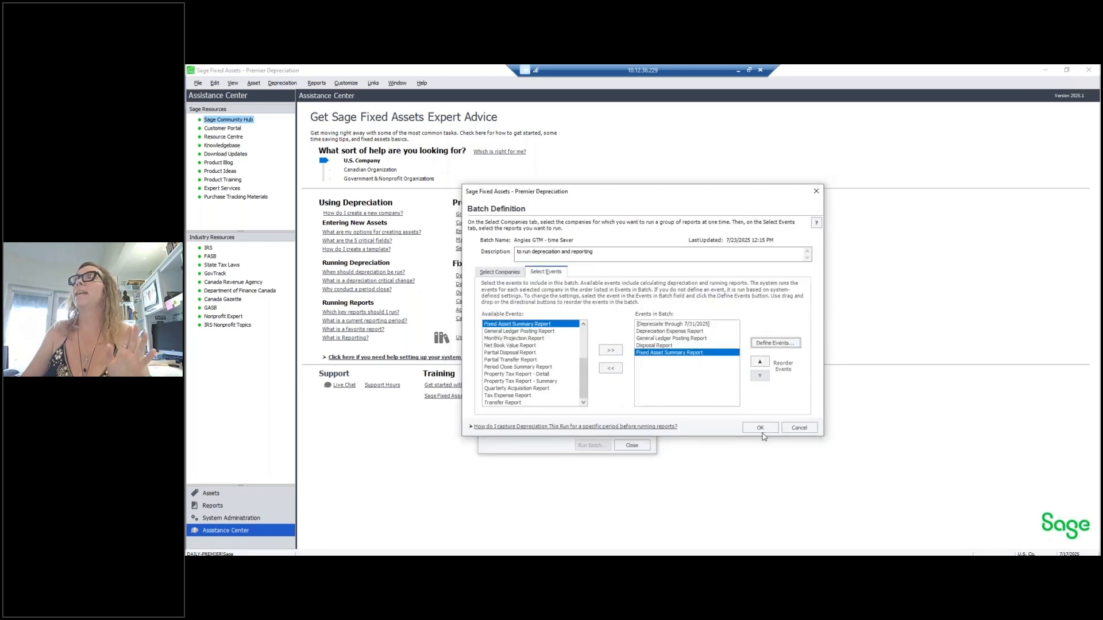
- Save the batch definition and start running the saved batch
left_click(764, 428)
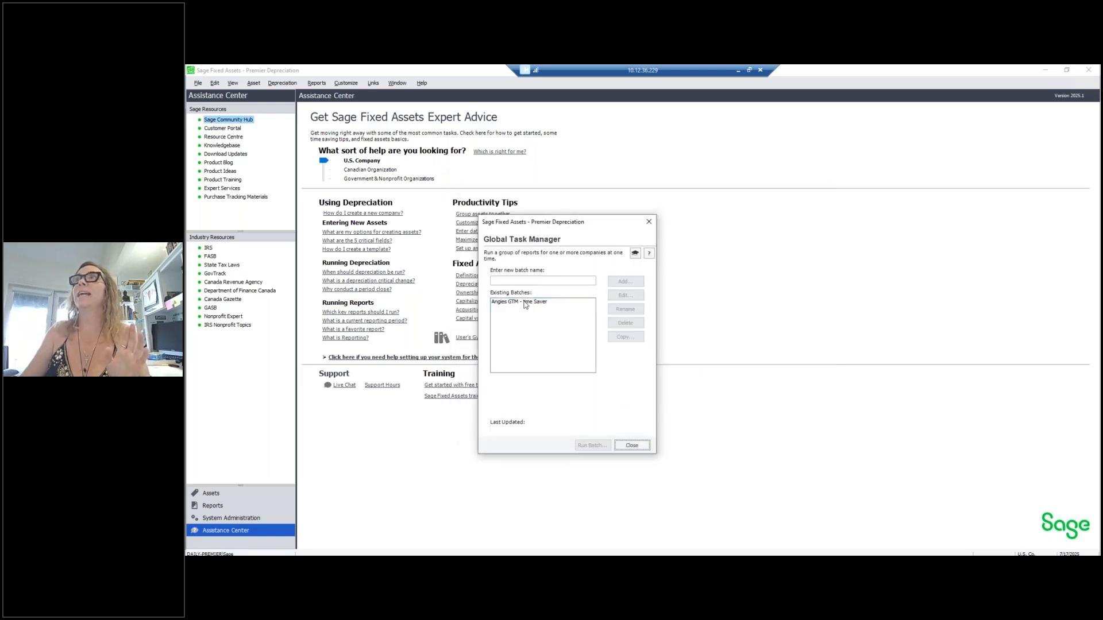
left_click(533, 309)
left_click(592, 445)
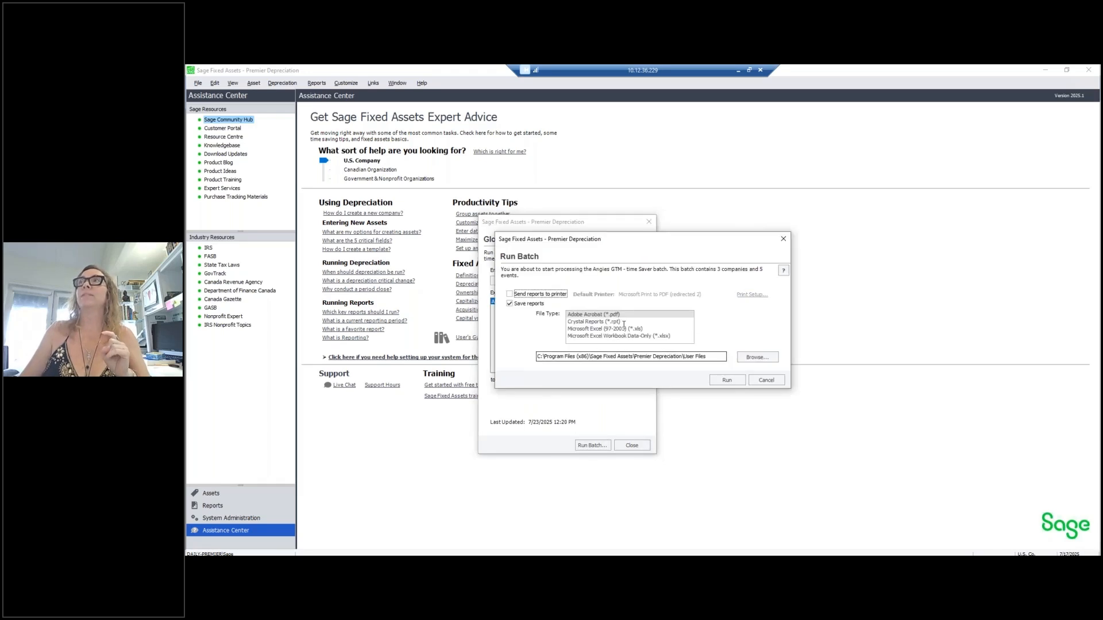
- Save the reports as Microsoft Excel (97-2003) .xls files, without printing, and run the batch
left_click(540, 296)
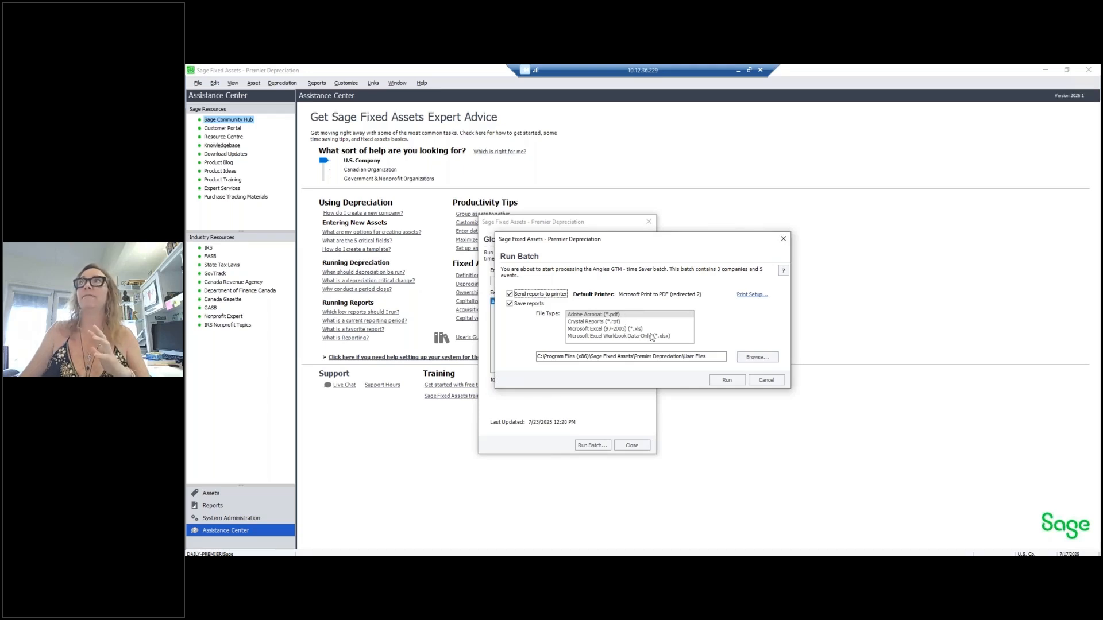
left_click(526, 296)
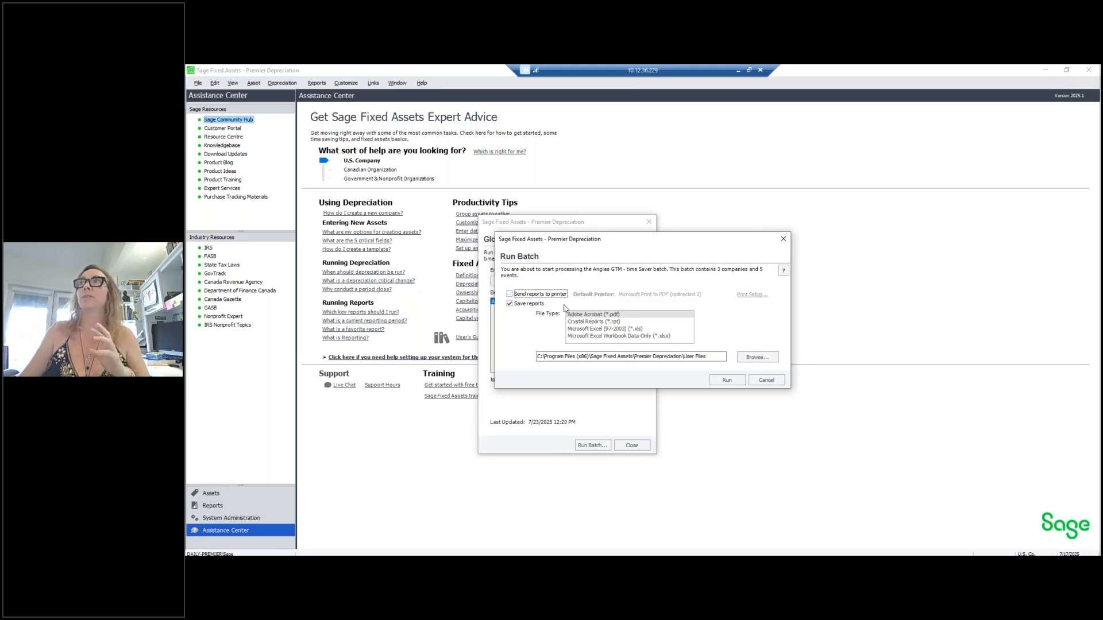
left_click(633, 336)
left_click(636, 330)
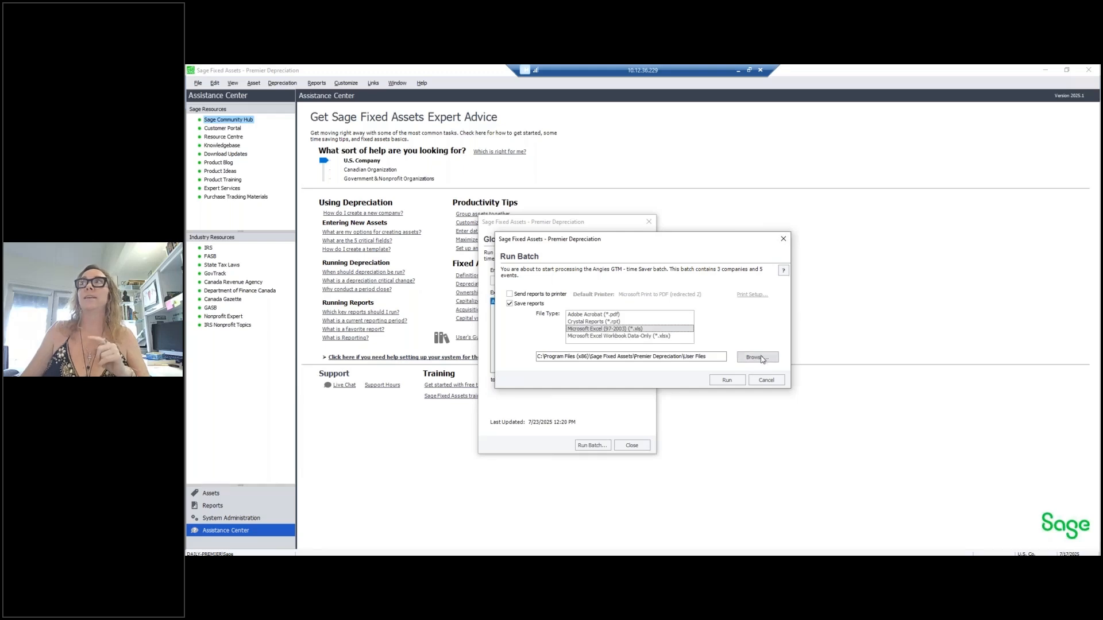
left_click(728, 380)
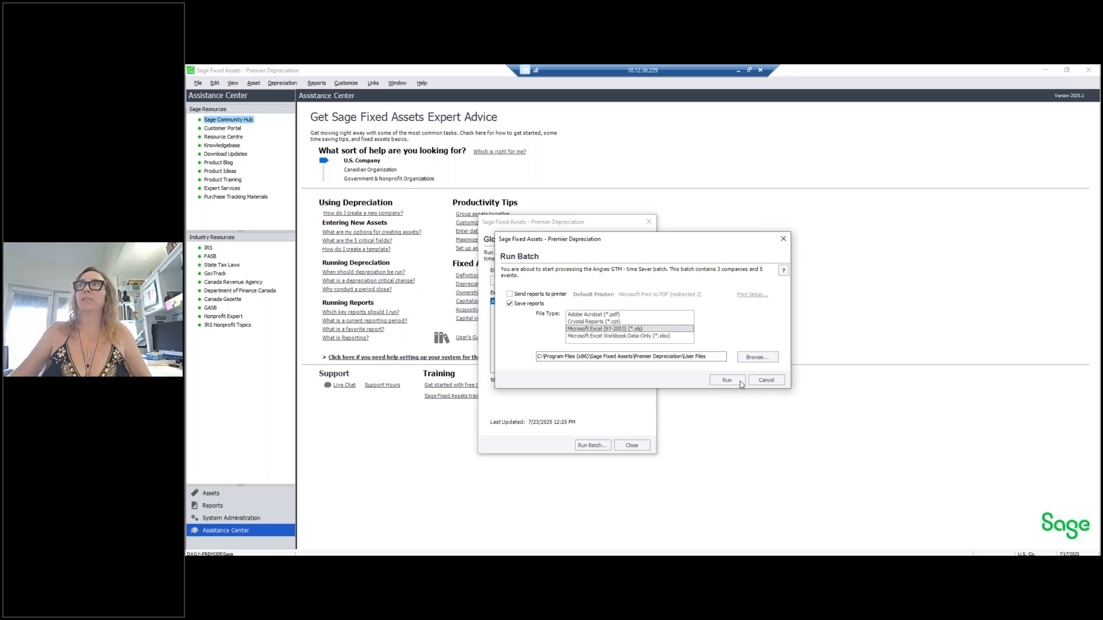